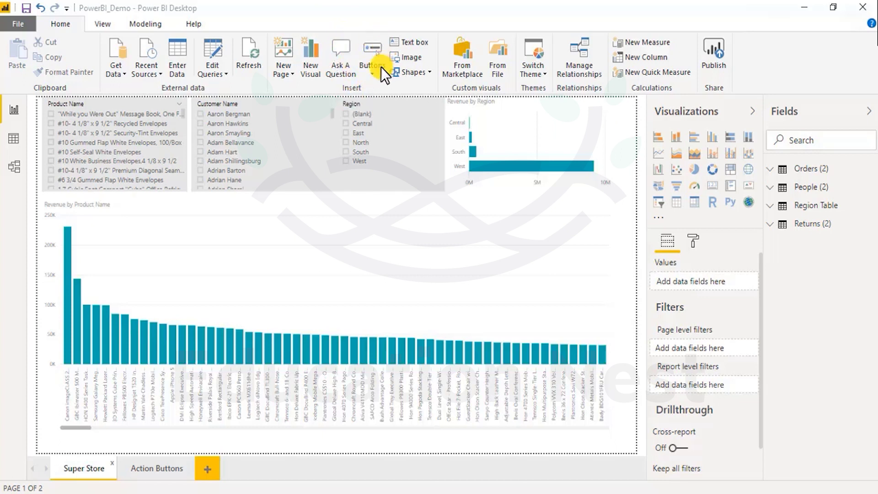
Step: Insert a Reset button from Home > Buttons on the Action Buttons page
{"action": "left_click", "coordinate": [155, 468]}
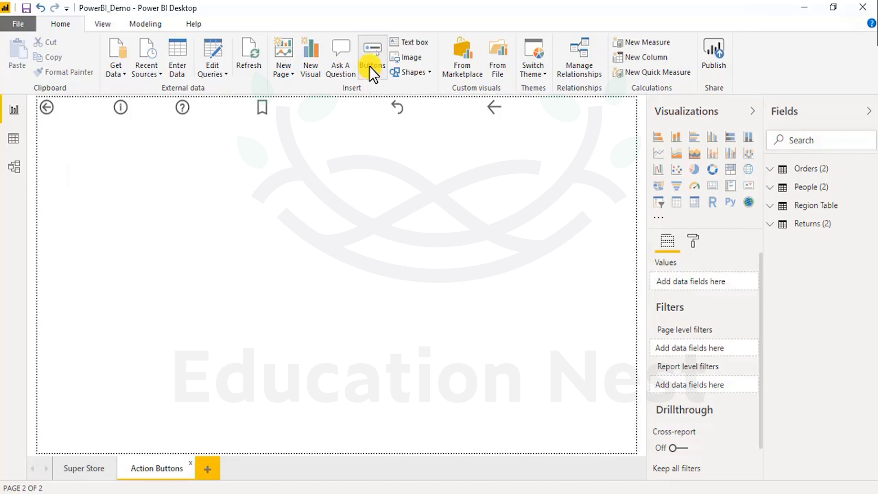
{"action": "left_click", "coordinate": [370, 67]}
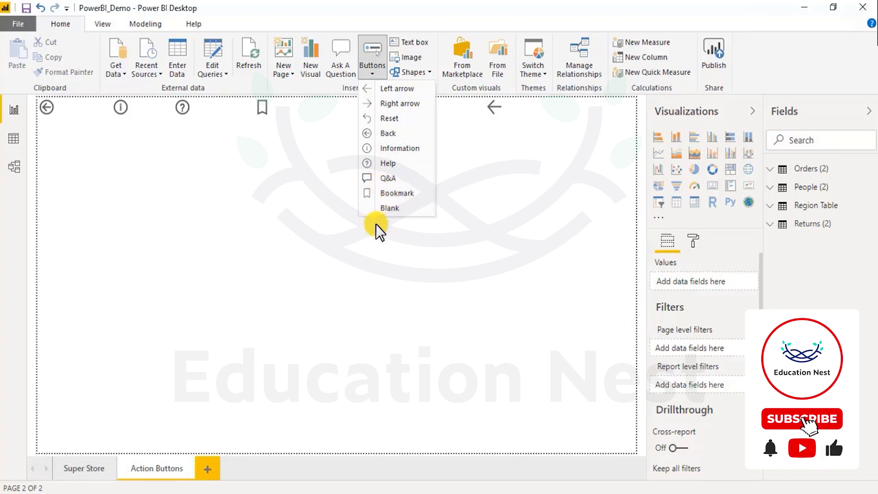
{"action": "left_click", "coordinate": [393, 118]}
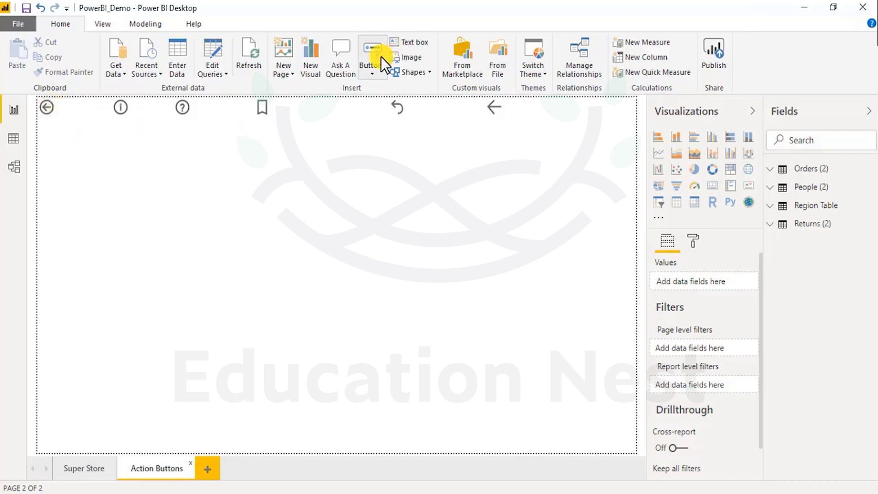
Step: Keep the back-arrow button's action type set to Back in the Format pane
{"action": "left_click", "coordinate": [64, 112]}
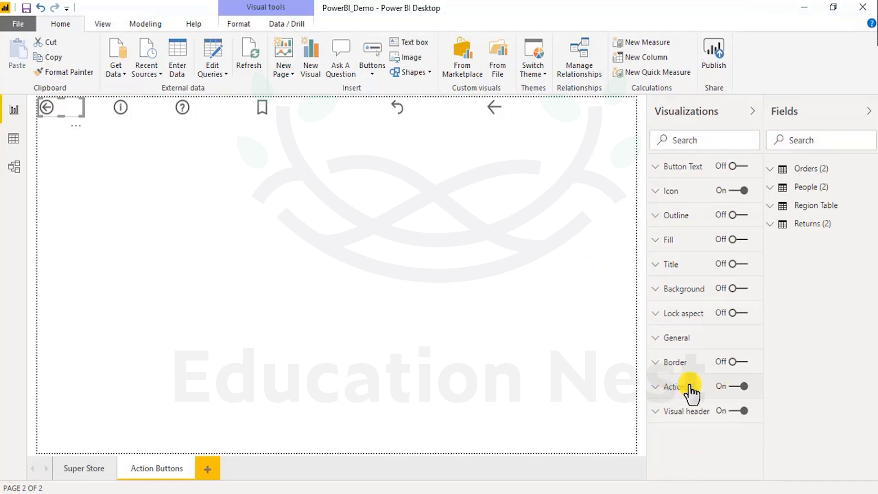
{"action": "left_click", "coordinate": [675, 388]}
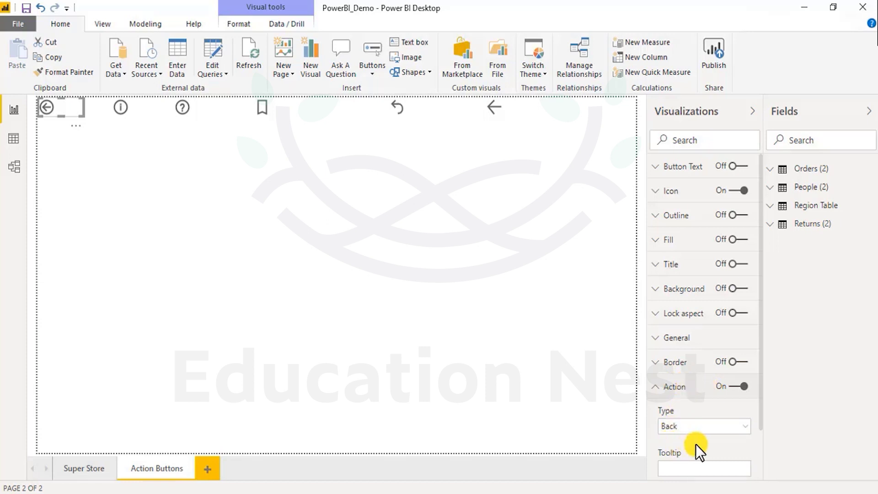
{"action": "left_click", "coordinate": [744, 432]}
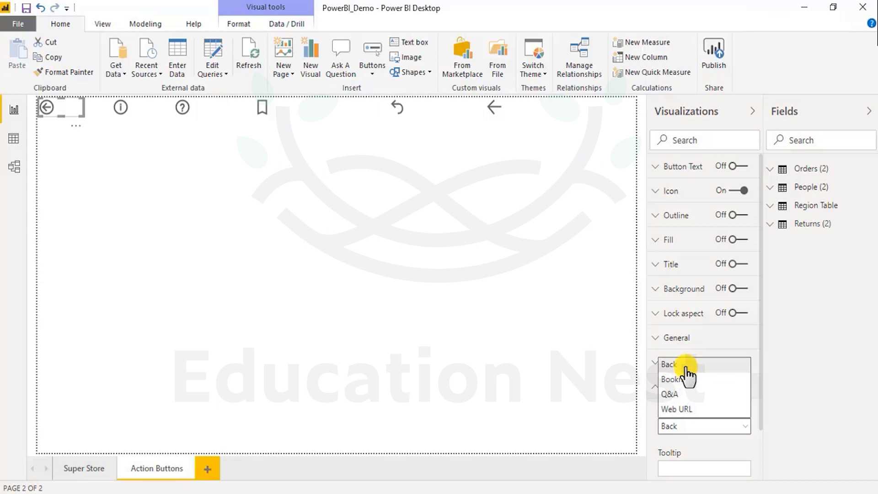
{"action": "left_click", "coordinate": [710, 434]}
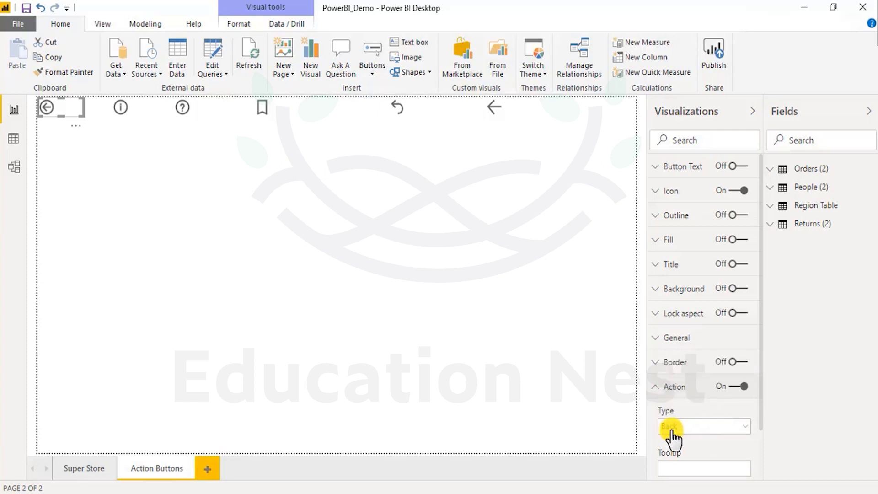
{"action": "left_click", "coordinate": [121, 116]}
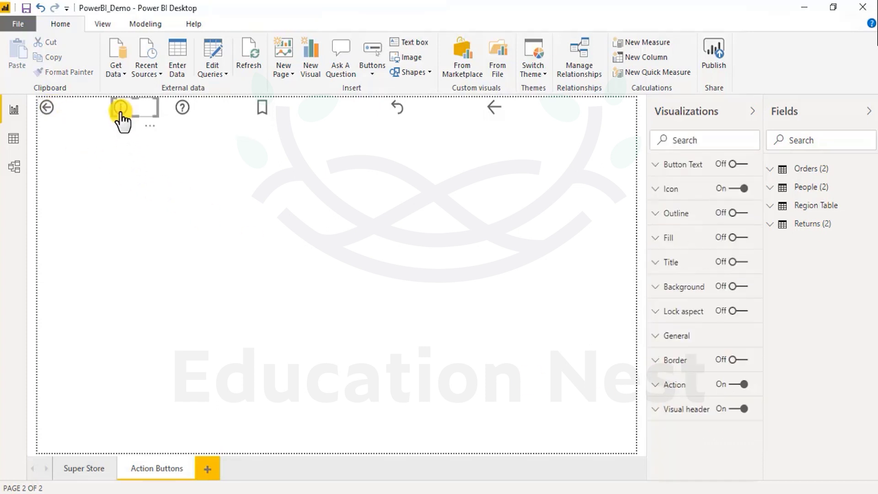
{"action": "left_click", "coordinate": [675, 388]}
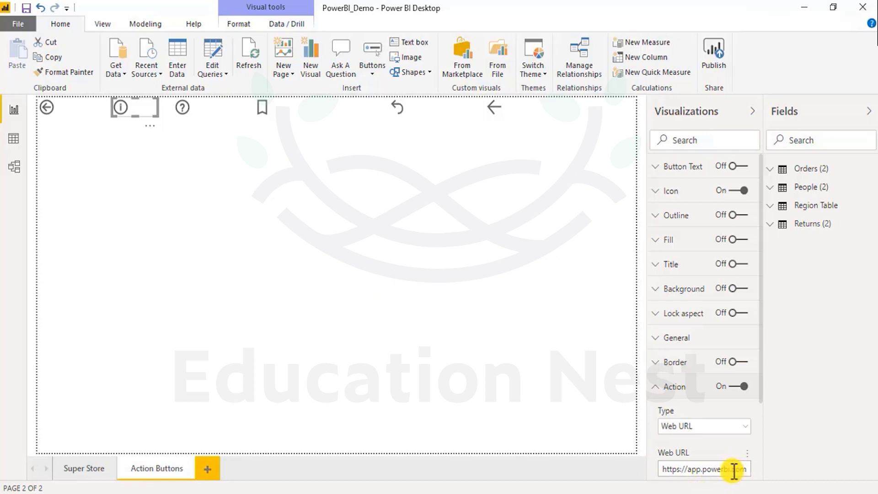
{"action": "left_click", "coordinate": [719, 469]}
{"action": "scroll", "coordinate": [719, 470], "scroll_direction": "down", "scroll_amount": 3}
{"action": "left_click_drag", "start_coordinate": [730, 368], "coordinate": [654, 367]}
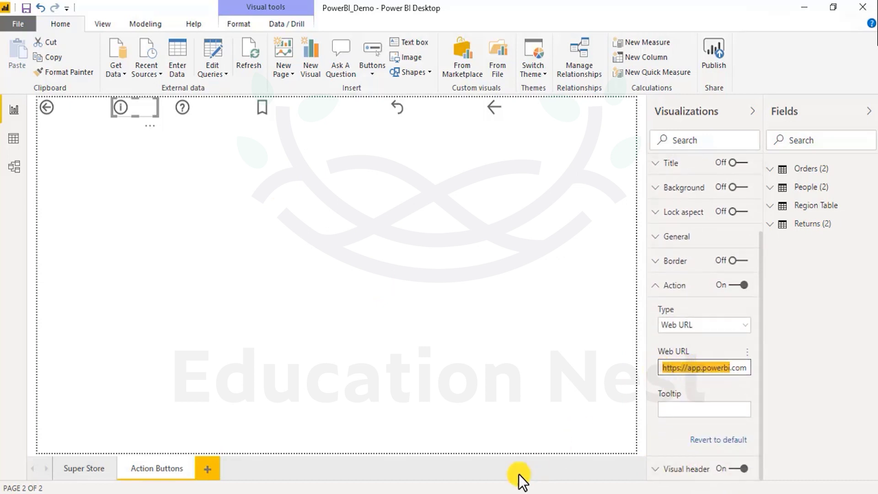
{"action": "type", "text": "www.g"}
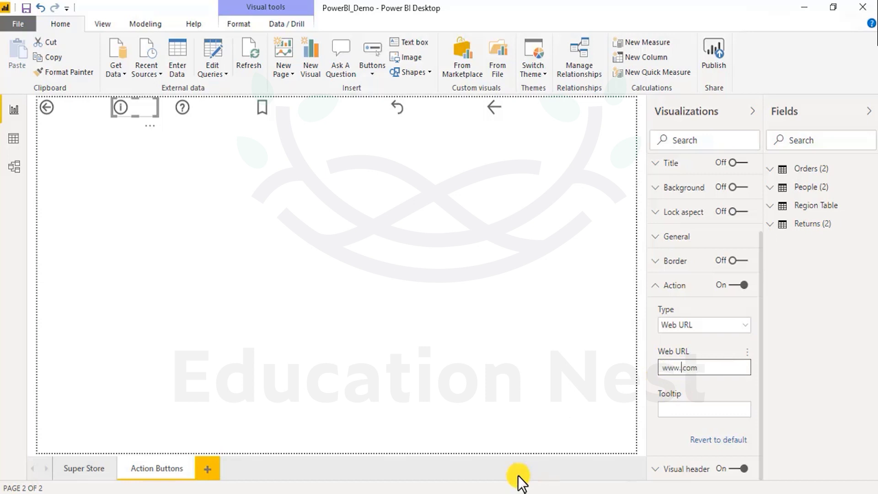
{"action": "type", "text": "oogle."}
{"action": "left_click", "coordinate": [182, 107]}
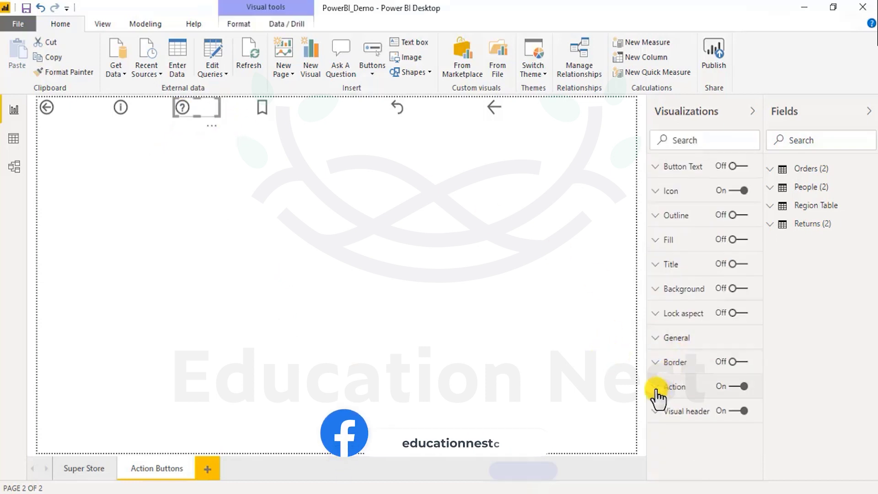
{"action": "left_click", "coordinate": [657, 387]}
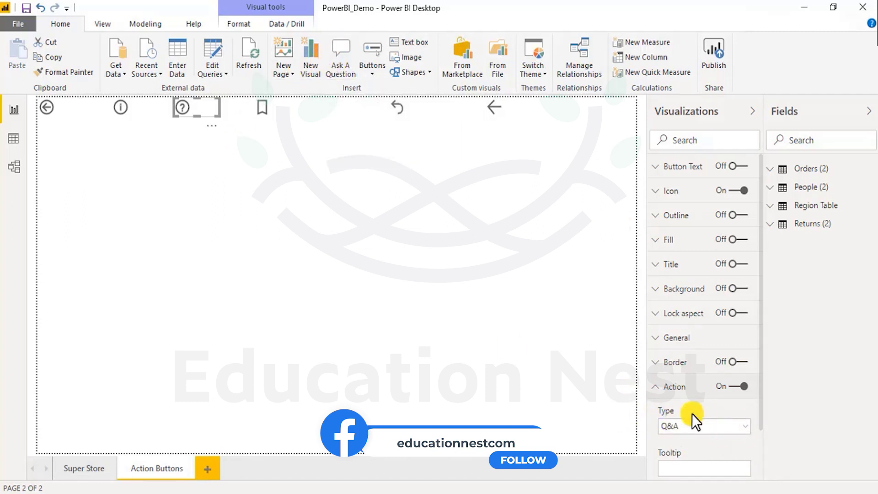
Step: Enter 'Bookmark' as the bookmark button's tooltip, then select the reset button
{"action": "left_click", "coordinate": [263, 111]}
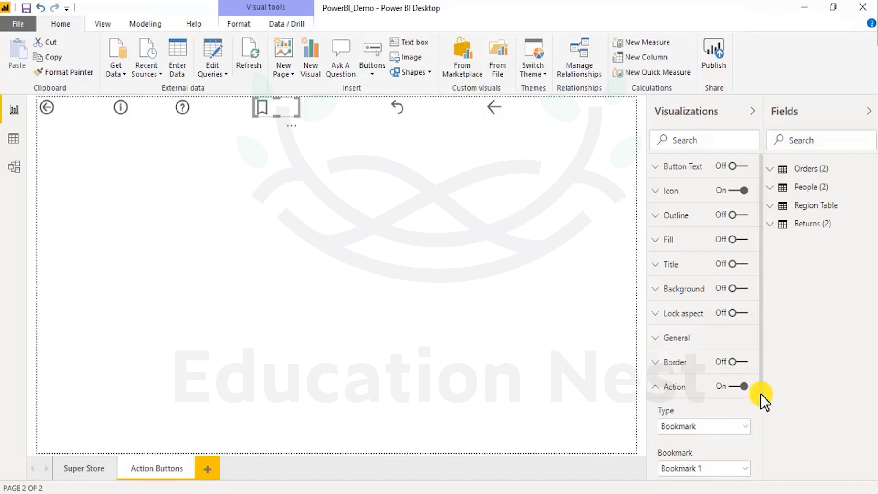
{"action": "scroll", "coordinate": [714, 416], "scroll_direction": "down", "scroll_amount": 2}
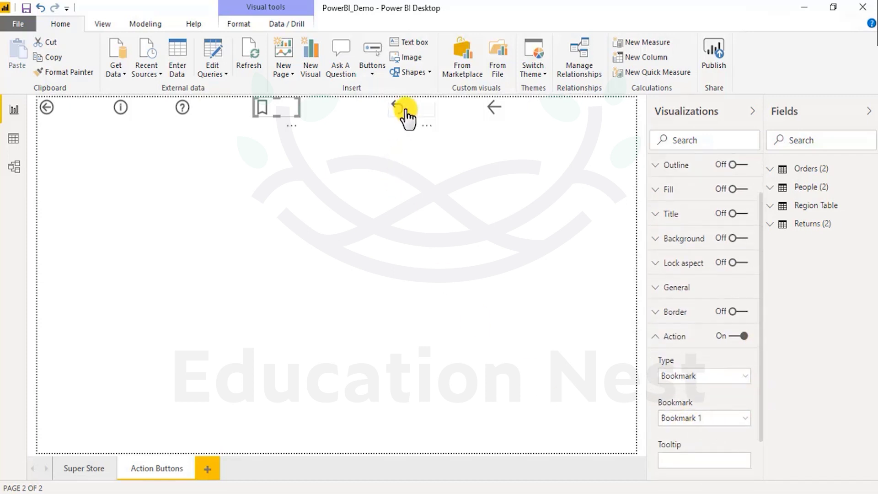
{"action": "left_click", "coordinate": [663, 460]}
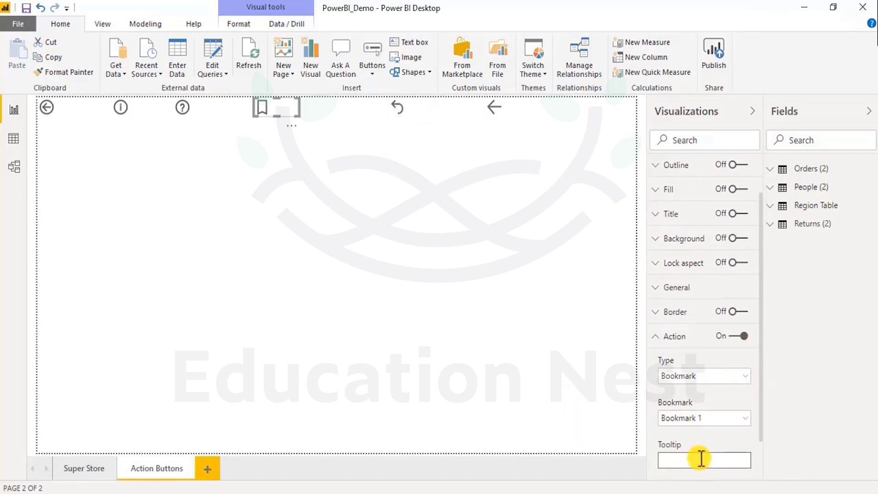
{"action": "type", "text": "Bookma"}
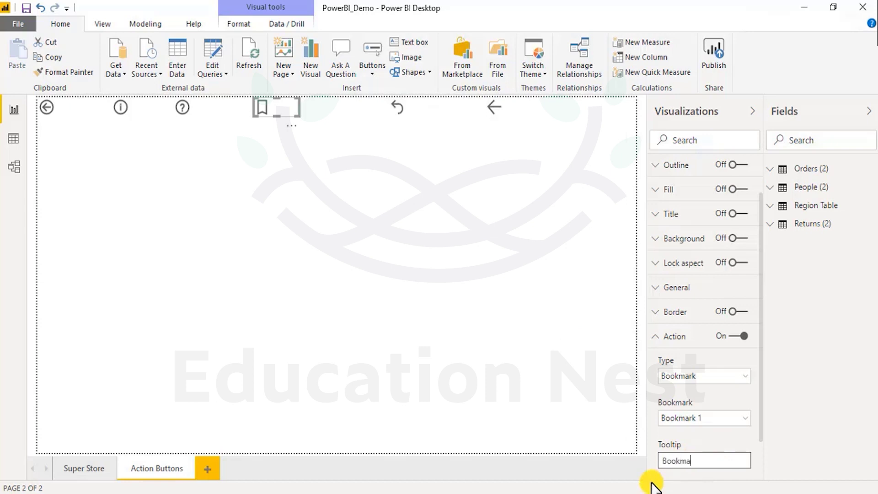
{"action": "type", "text": "rk"}
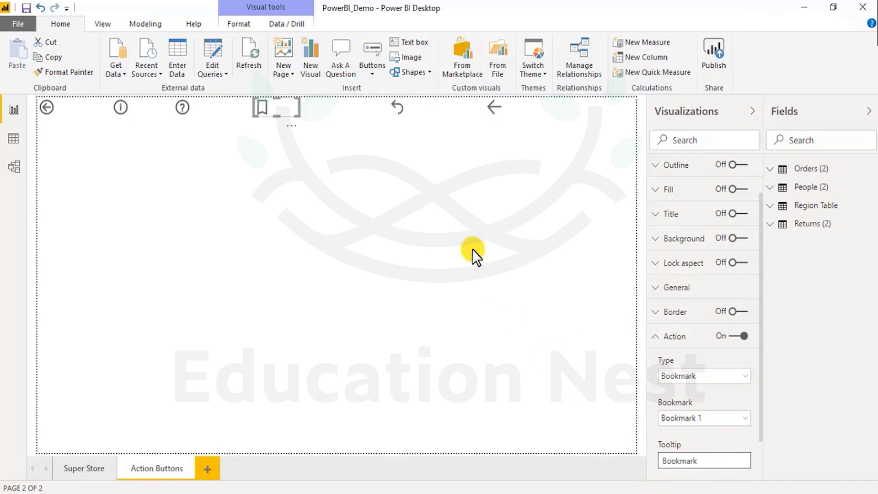
{"action": "left_click", "coordinate": [460, 224]}
{"action": "left_click", "coordinate": [397, 115]}
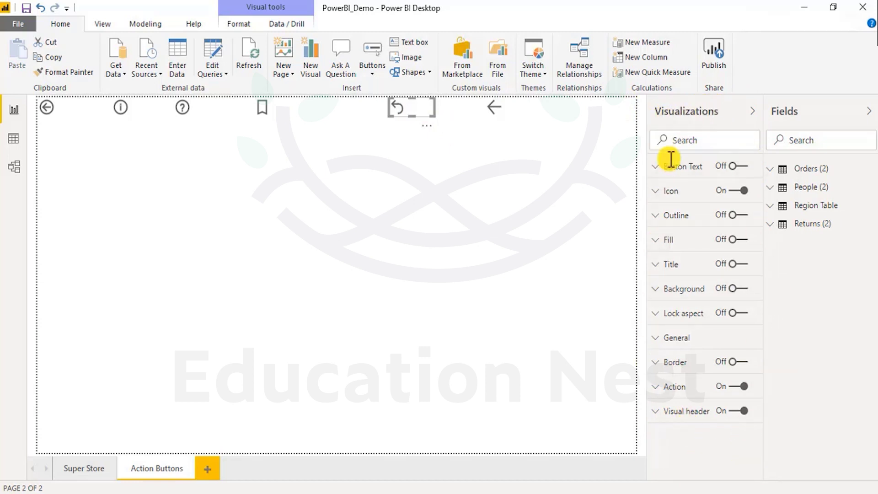
{"action": "left_click", "coordinate": [674, 388]}
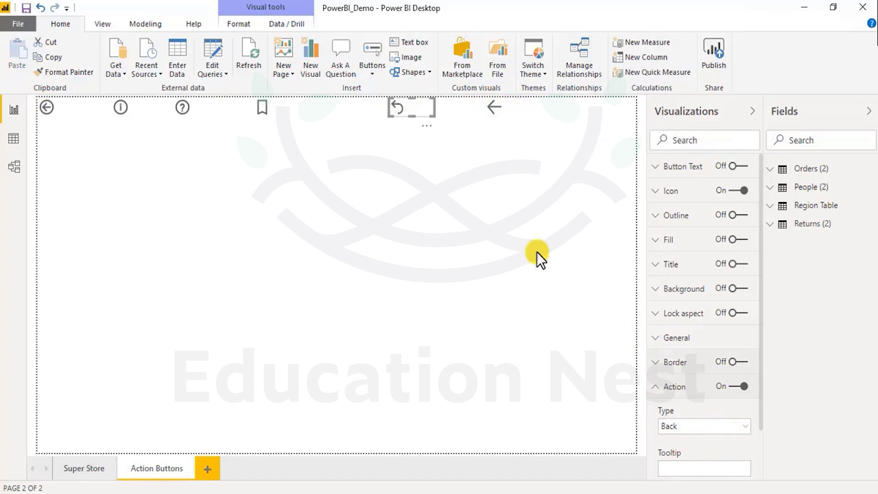
{"action": "left_click", "coordinate": [494, 110]}
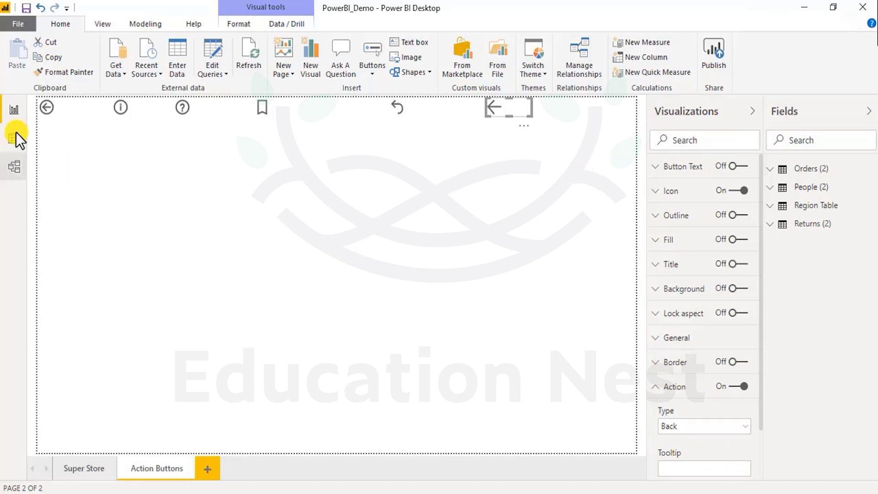
{"action": "left_click", "coordinate": [347, 266]}
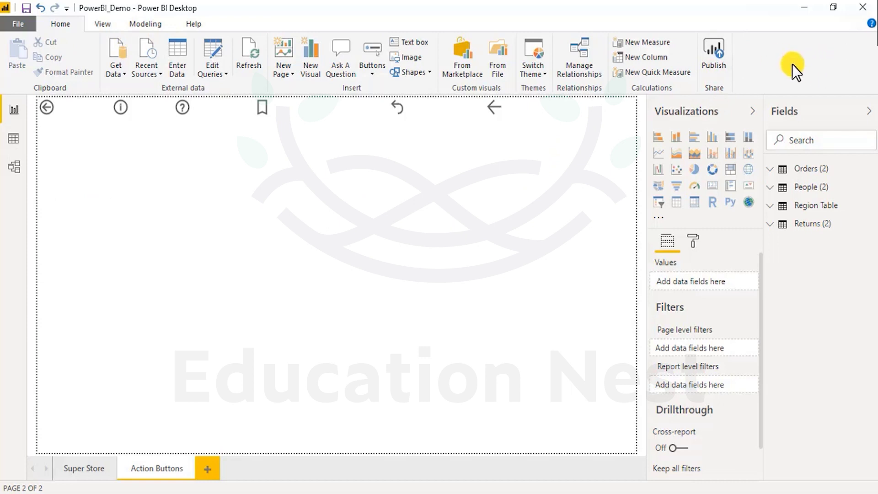
Step: Save and publish PowerBI_Demo.pbix to My workspace, overwriting the existing dataset
{"action": "left_click", "coordinate": [709, 62]}
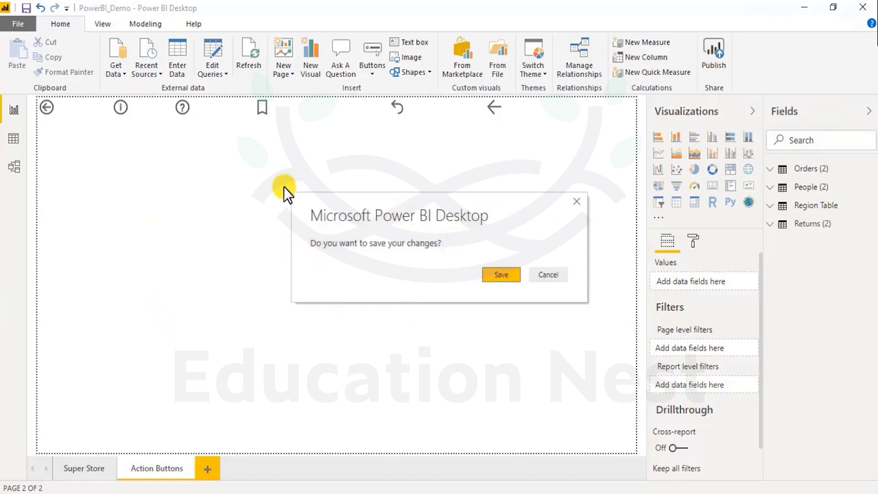
{"action": "left_click", "coordinate": [498, 276]}
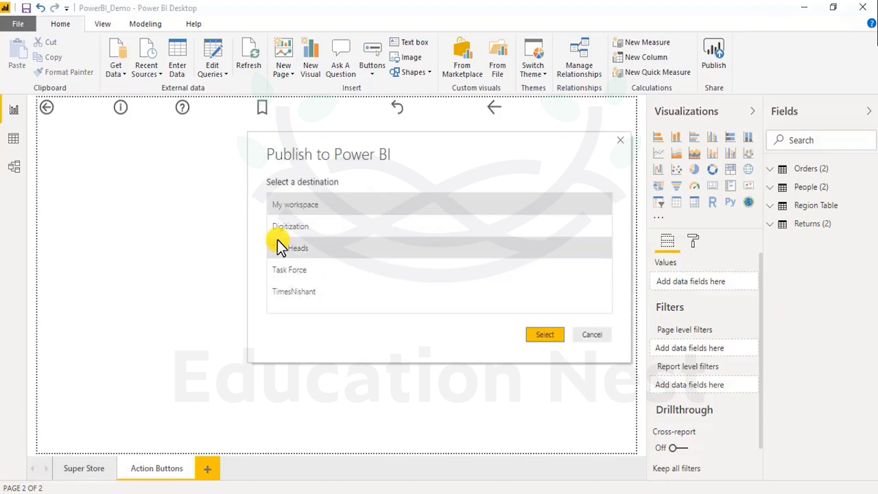
{"action": "left_click", "coordinate": [552, 336]}
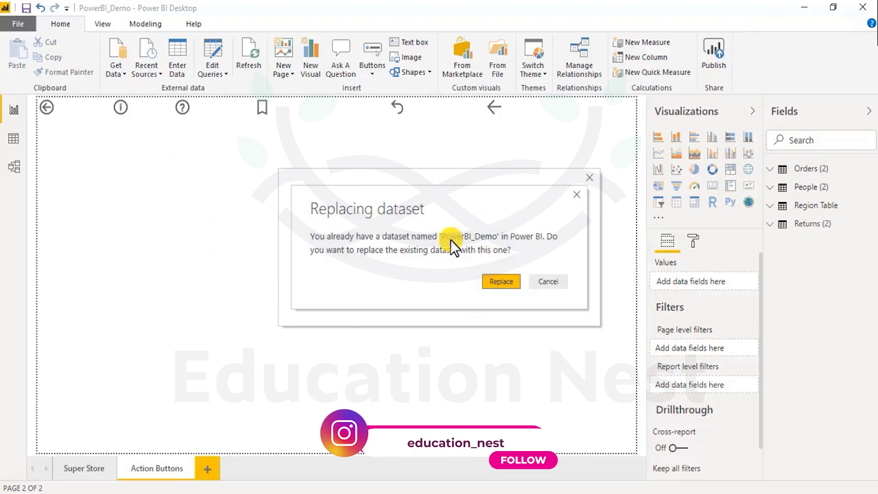
{"action": "left_click", "coordinate": [498, 281]}
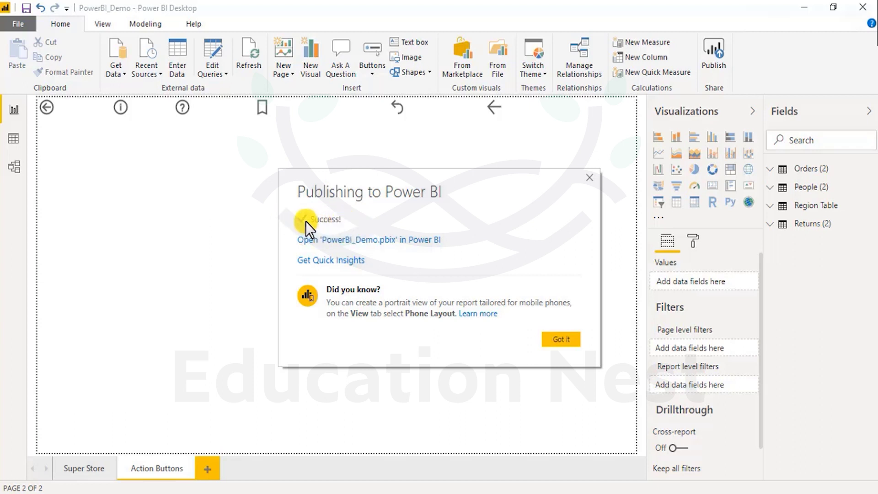
Step: Open the published PowerBI_Demo report in the browser and view its Super Store and Action Buttons pages
{"action": "left_click", "coordinate": [366, 244]}
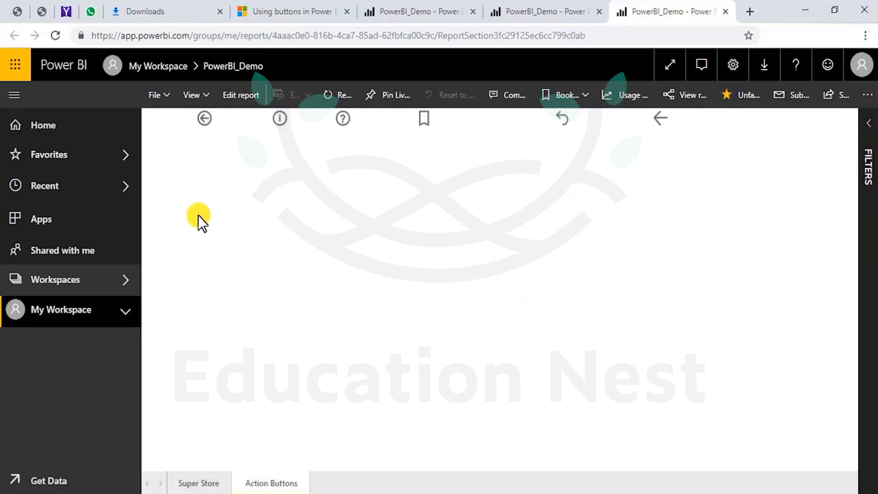
{"action": "left_click", "coordinate": [197, 484]}
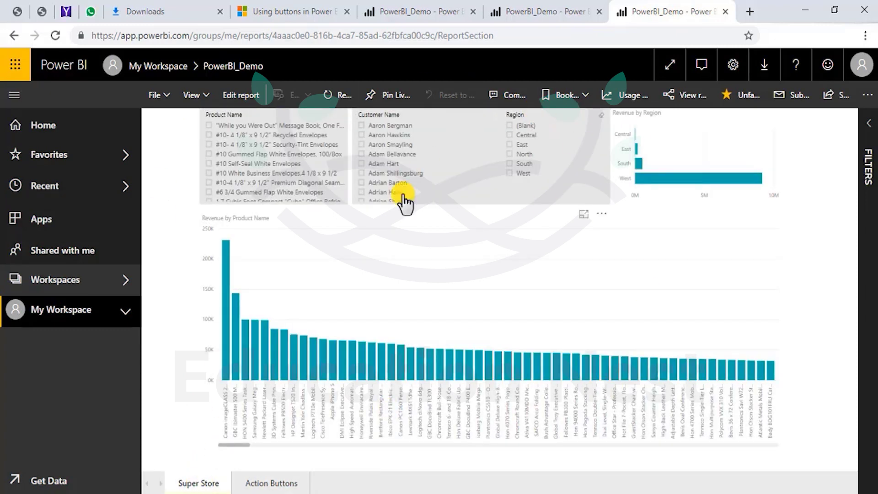
{"action": "left_click", "coordinate": [274, 482]}
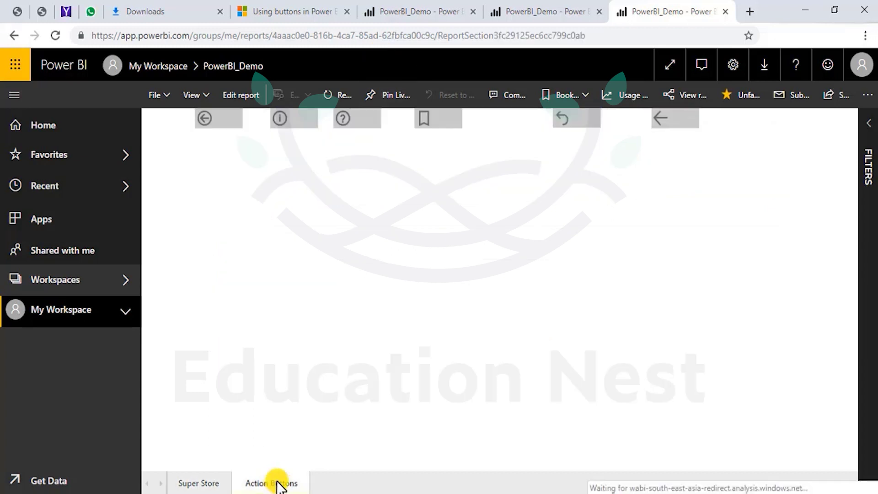
Step: Test the back-arrow buttons, returning from Action Buttons to Super Store repeatedly
{"action": "left_click", "coordinate": [207, 122]}
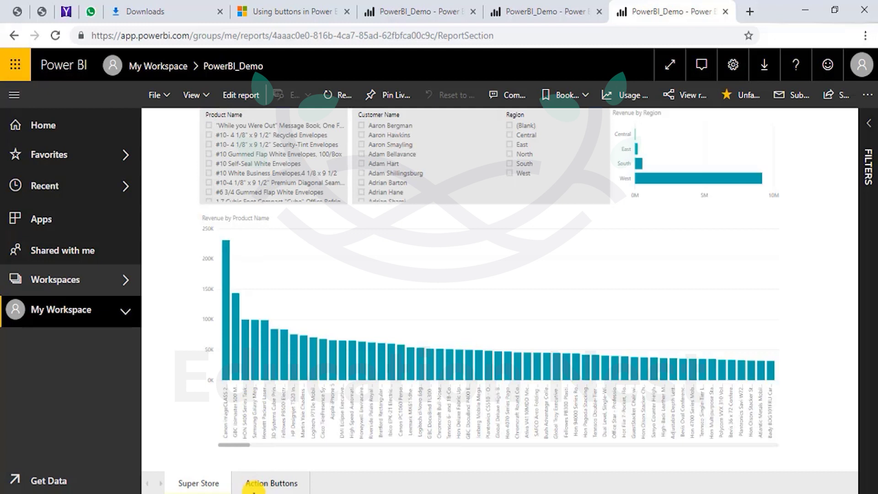
{"action": "left_click", "coordinate": [257, 487]}
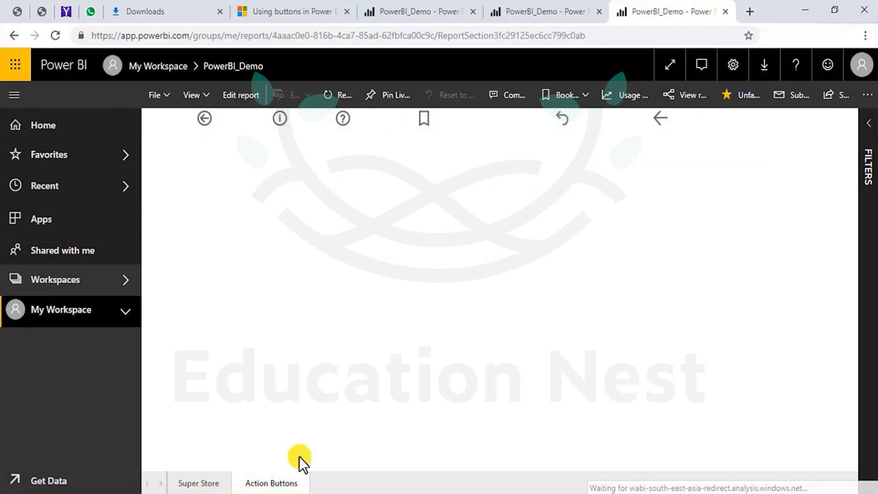
{"action": "left_click", "coordinate": [566, 122]}
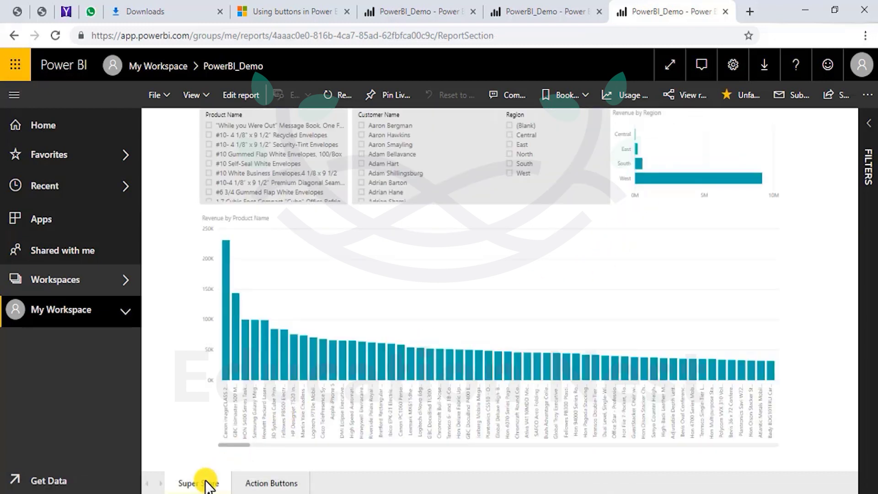
{"action": "left_click", "coordinate": [289, 487]}
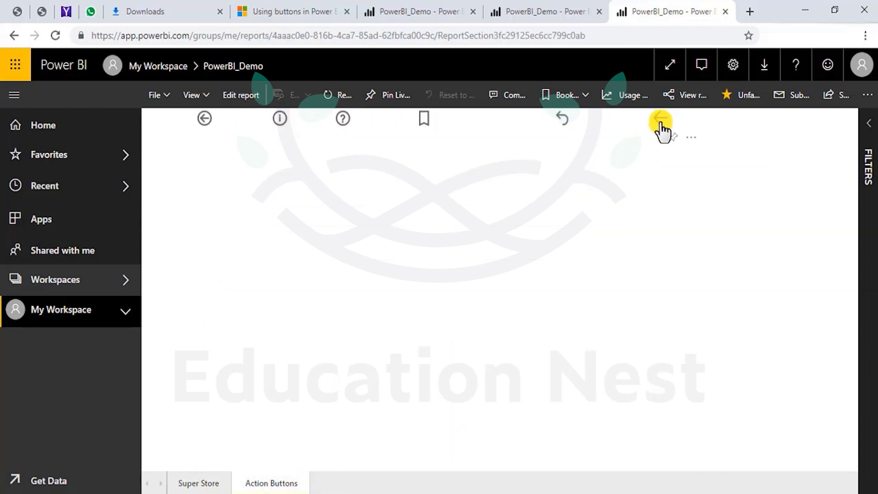
{"action": "left_click", "coordinate": [676, 131]}
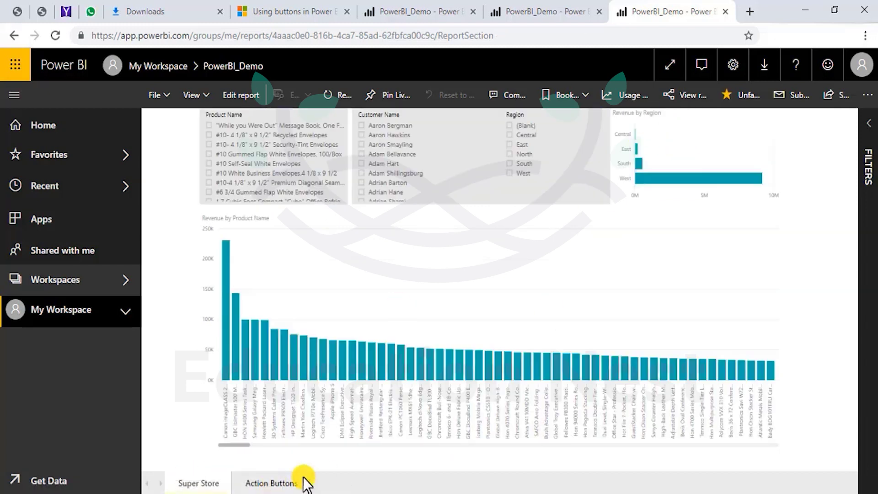
{"action": "left_click", "coordinate": [260, 484]}
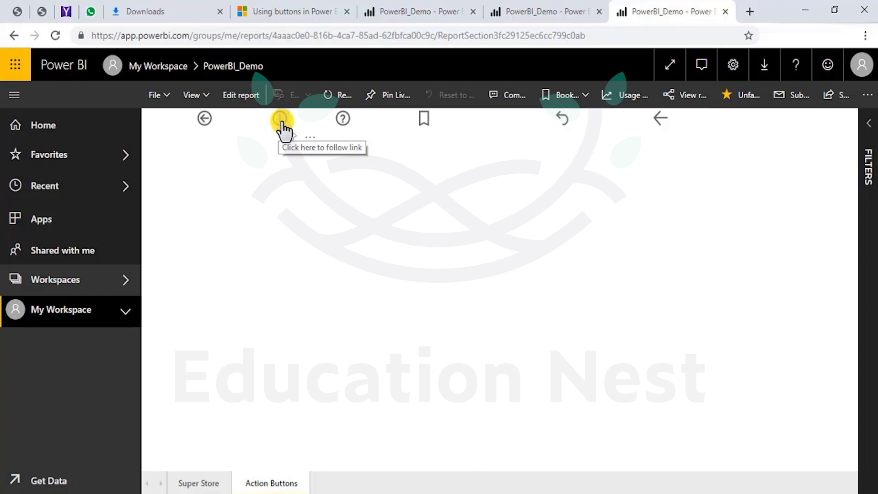
Step: Follow the info button's web link, then return to the report and open Q&A
{"action": "left_click", "coordinate": [280, 122]}
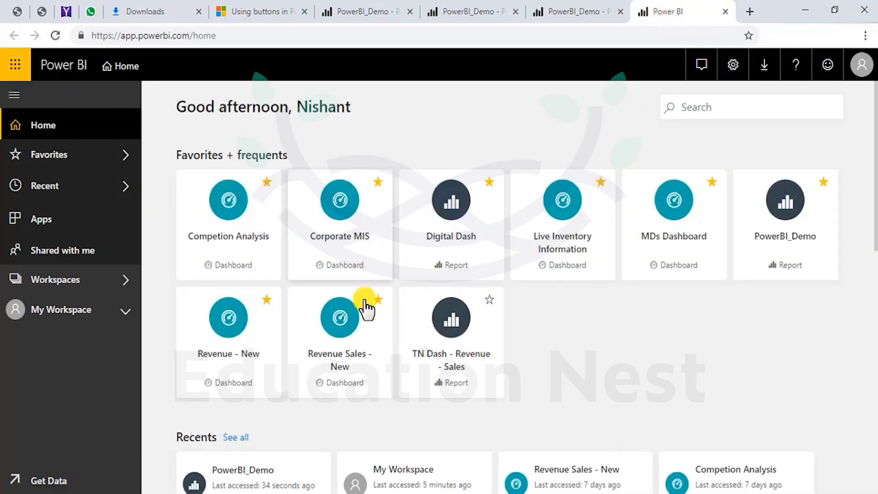
{"action": "left_click", "coordinate": [579, 10]}
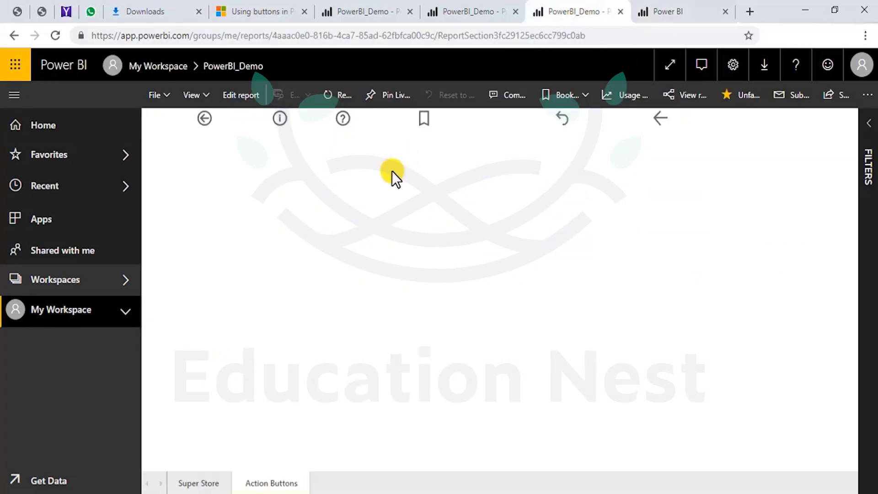
{"action": "left_click", "coordinate": [341, 120]}
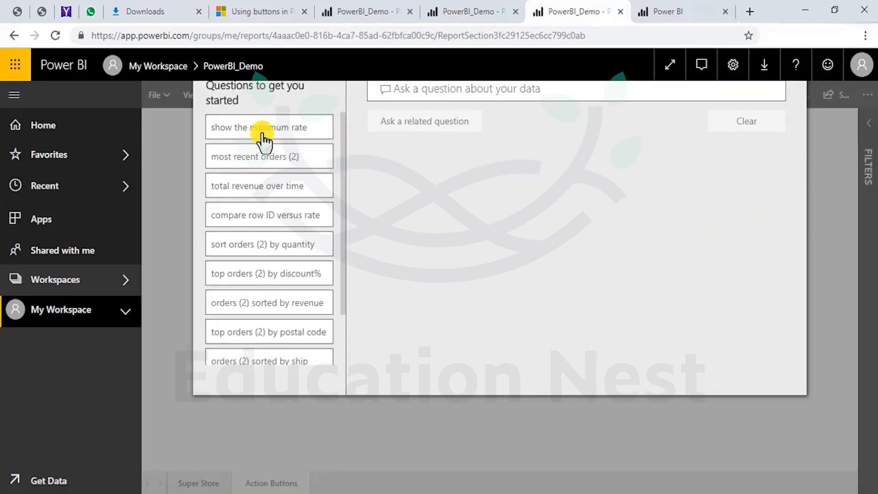
{"action": "scroll", "coordinate": [289, 255], "scroll_direction": "down", "scroll_amount": 2}
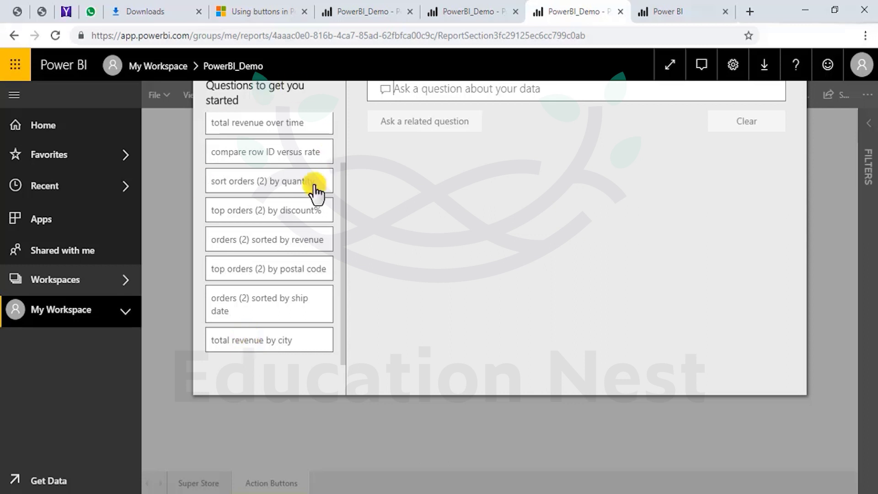
{"action": "scroll", "coordinate": [341, 196], "scroll_direction": "up", "scroll_amount": 2}
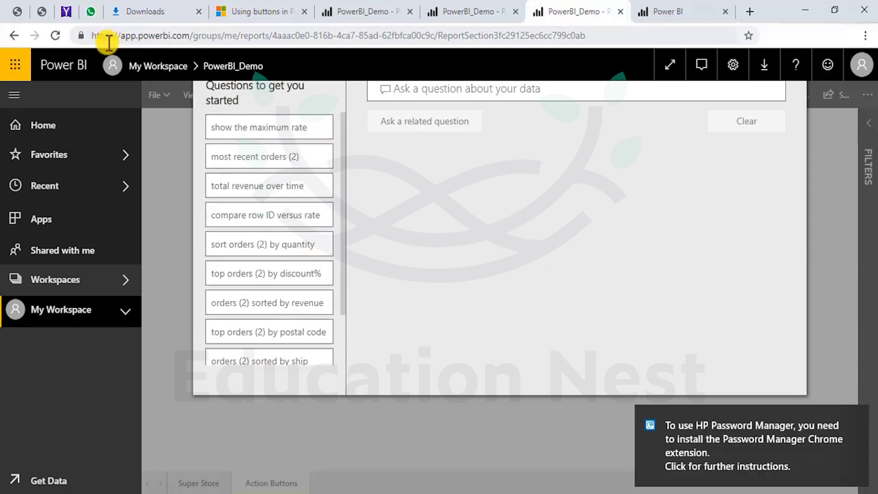
{"action": "left_click_drag", "start_coordinate": [92, 36], "coordinate": [610, 36]}
{"action": "left_click_drag", "start_coordinate": [339, 310], "coordinate": [296, 362]}
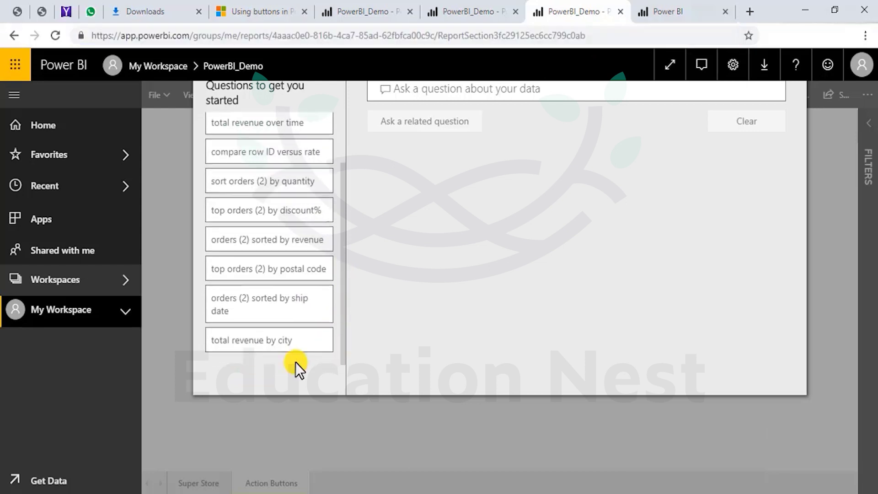
Step: Try Q&A suggestions: revenue by city, orders by quantity, revenue over time, recent orders, maximum rate
{"action": "left_click", "coordinate": [250, 343]}
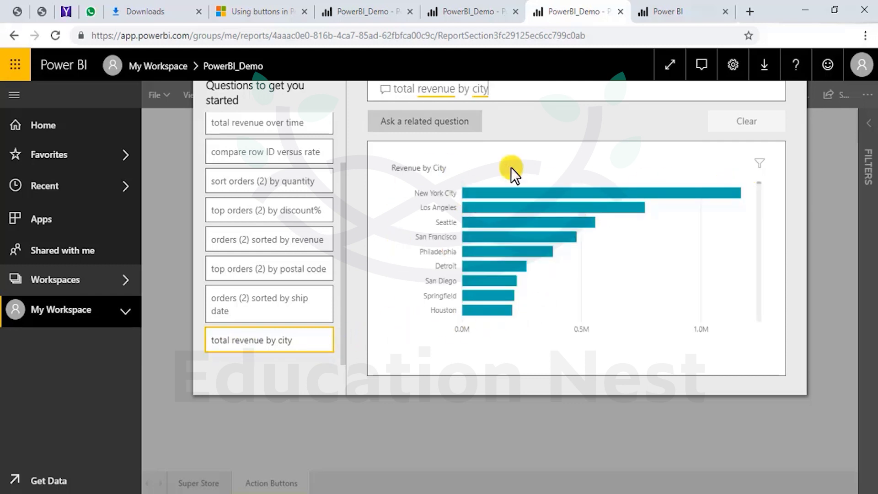
{"action": "left_click", "coordinate": [258, 188]}
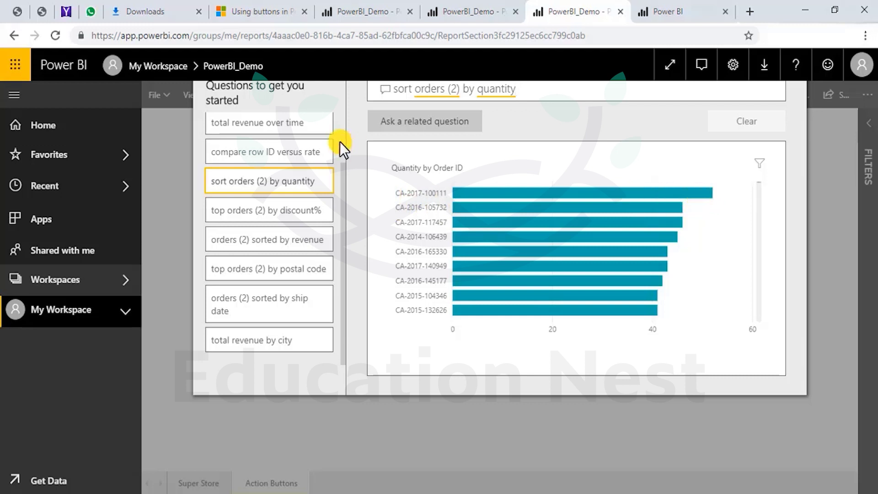
{"action": "left_click", "coordinate": [249, 129]}
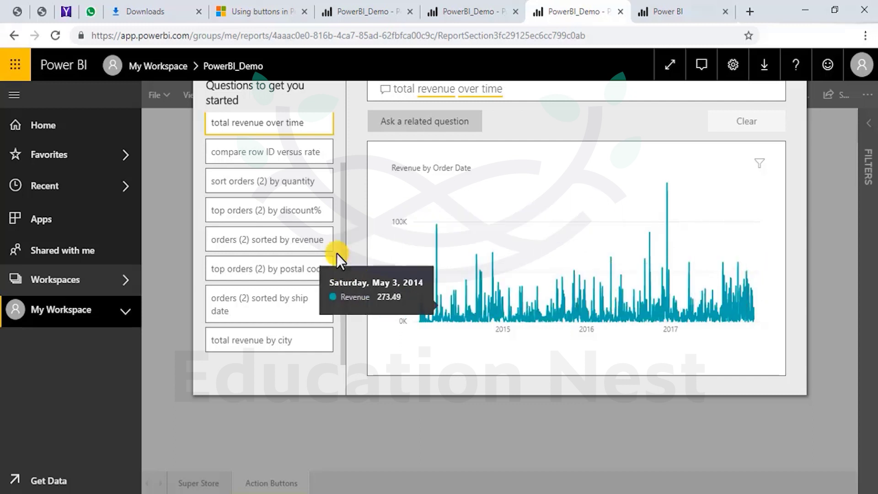
{"action": "scroll", "coordinate": [341, 199], "scroll_direction": "up", "scroll_amount": 3}
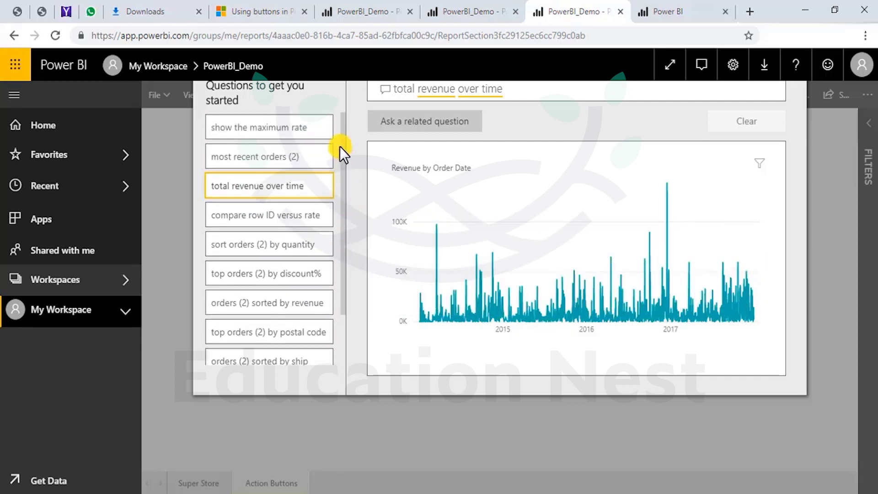
{"action": "left_click", "coordinate": [238, 157]}
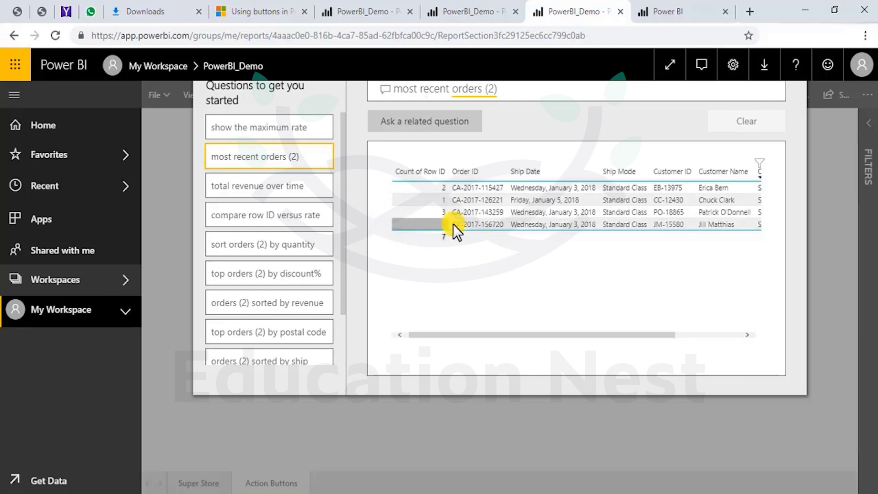
{"action": "left_click_drag", "start_coordinate": [562, 196], "coordinate": [537, 182]}
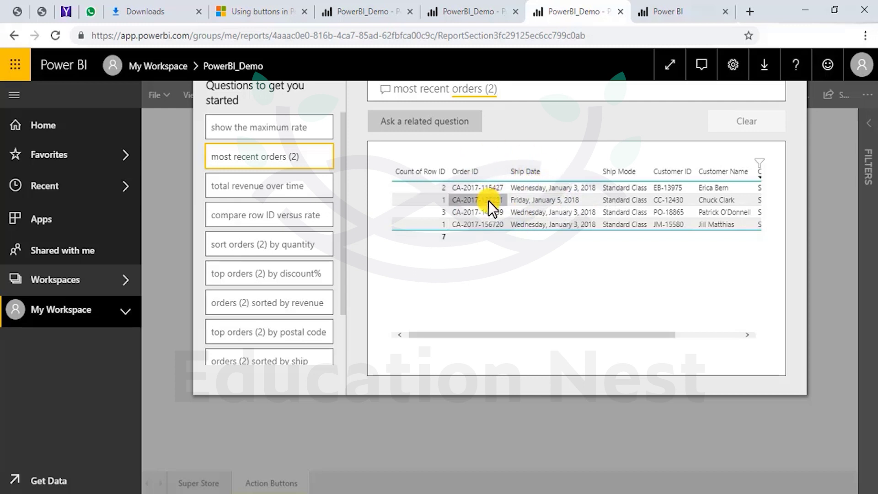
{"action": "left_click_drag", "start_coordinate": [488, 201], "coordinate": [498, 188]}
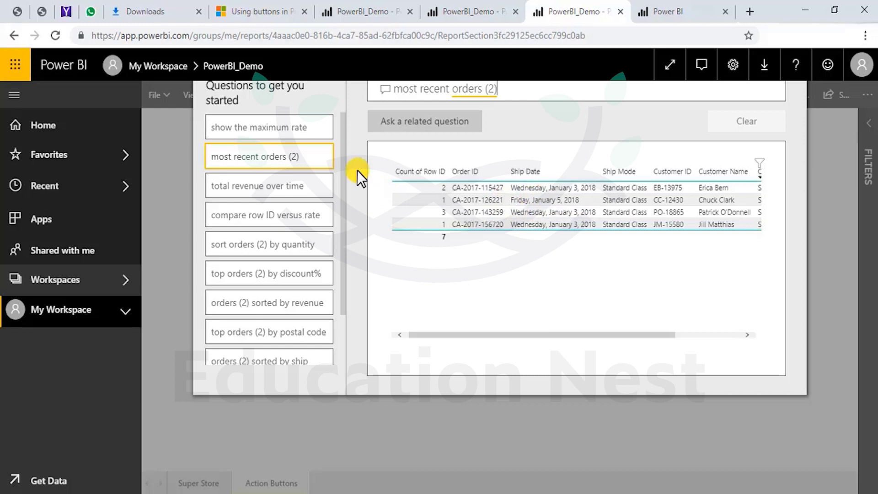
{"action": "left_click", "coordinate": [274, 124]}
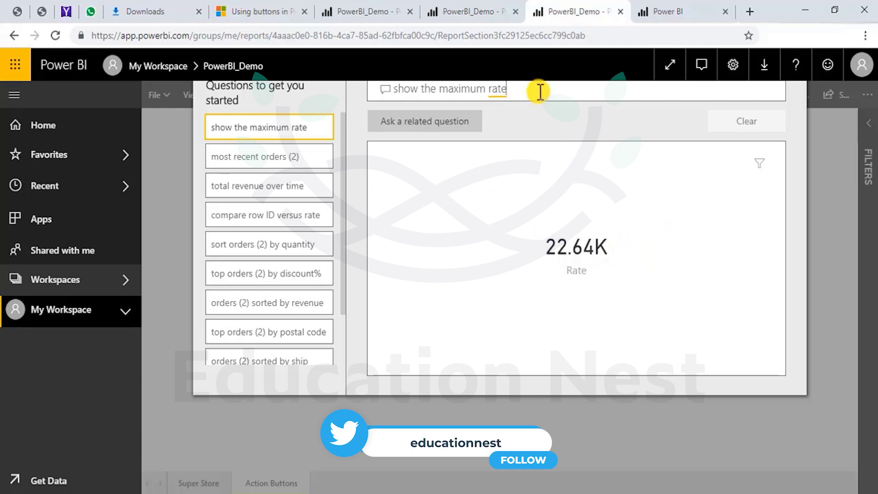
Step: Replace the Q&A question with 'quantity by city', review its chart, then clear it
{"action": "key", "text": "ctrl+a"}
{"action": "key", "text": "BackSpace"}
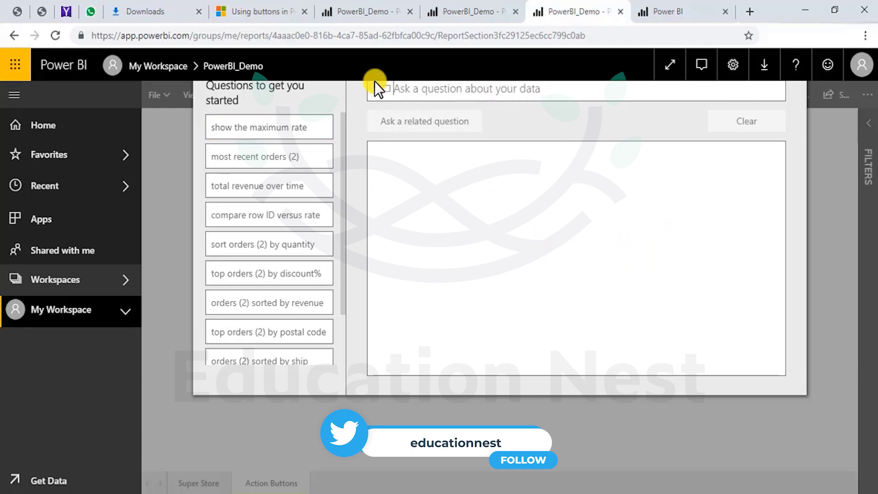
{"action": "type", "text": "quant"}
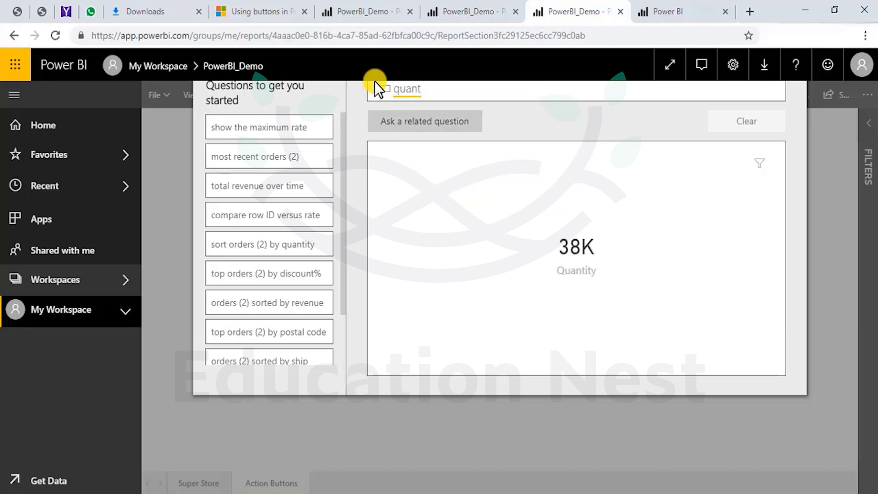
{"action": "type", "text": "ity by city"}
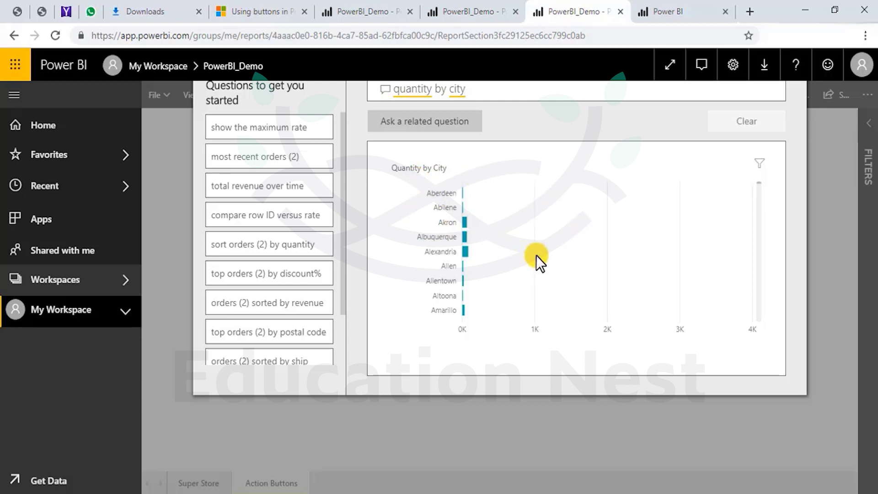
{"action": "key", "text": "ctrl+a"}
{"action": "key", "text": "BackSpace"}
Step: Close Q&A, jump to Bookmark 1, and glance at the More options and Share panes
{"action": "key", "text": "Escape"}
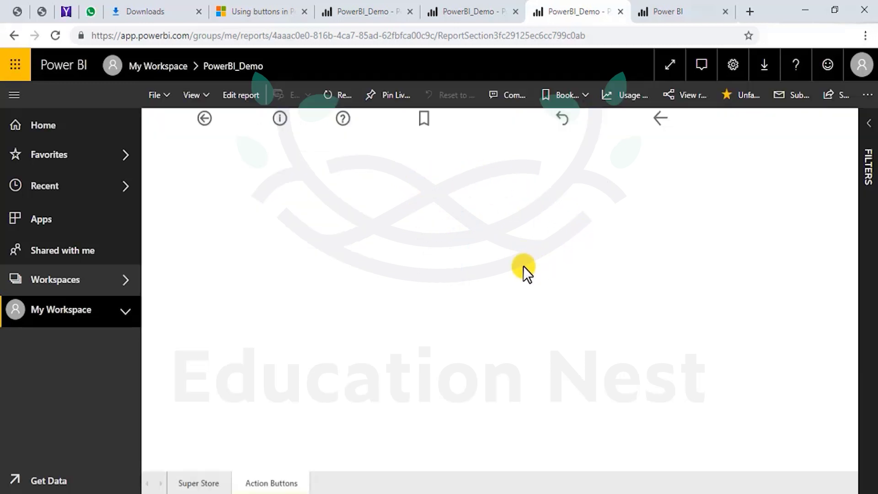
{"action": "left_click", "coordinate": [422, 121]}
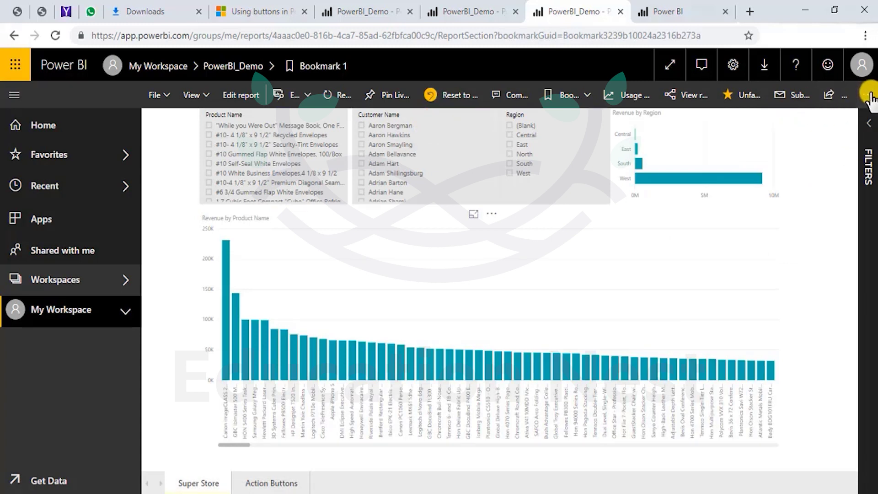
{"action": "left_click", "coordinate": [866, 95]}
{"action": "left_click", "coordinate": [848, 101]}
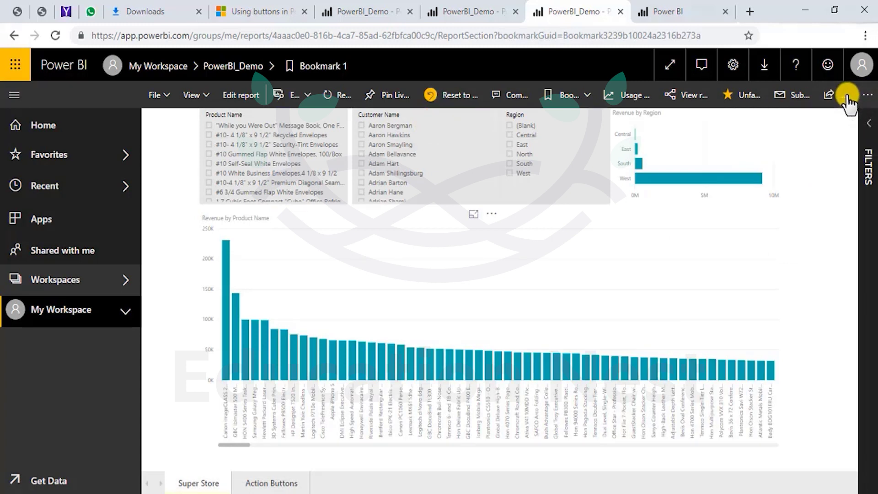
{"action": "left_click", "coordinate": [847, 98]}
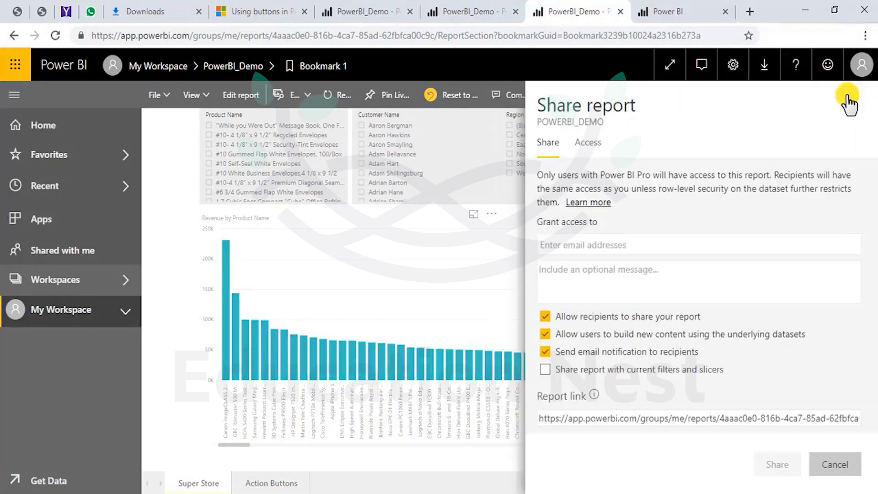
{"action": "left_click", "coordinate": [427, 279]}
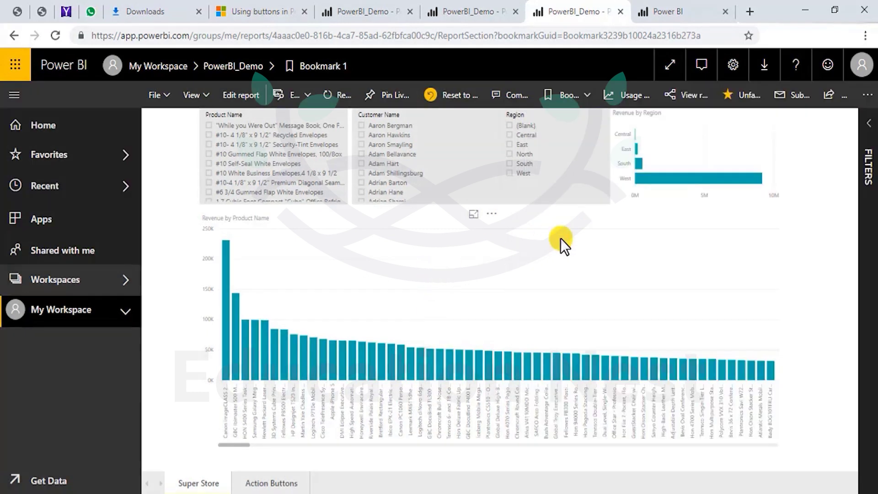
Step: Add a personal bookmark named 'Bookmark 1' and apply it from the Action Buttons page
{"action": "left_click", "coordinate": [562, 96]}
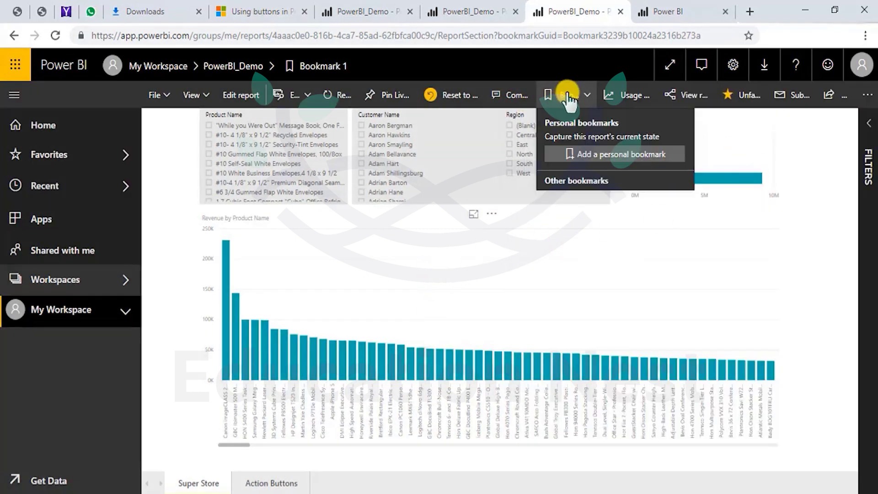
{"action": "left_click", "coordinate": [610, 158]}
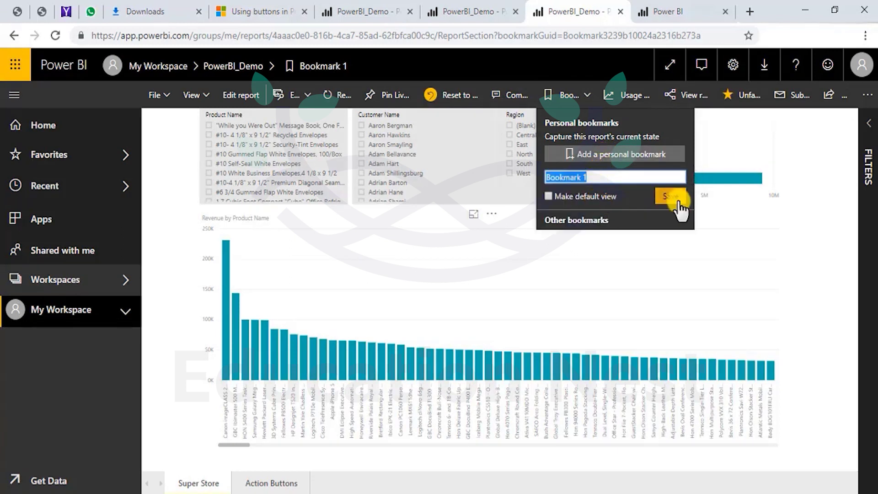
{"action": "left_click", "coordinate": [678, 202]}
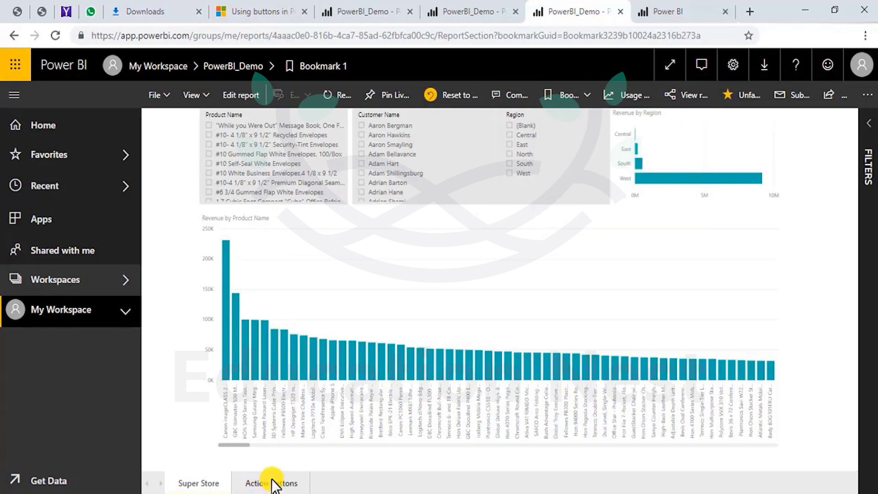
{"action": "left_click", "coordinate": [293, 482]}
{"action": "left_click", "coordinate": [426, 122]}
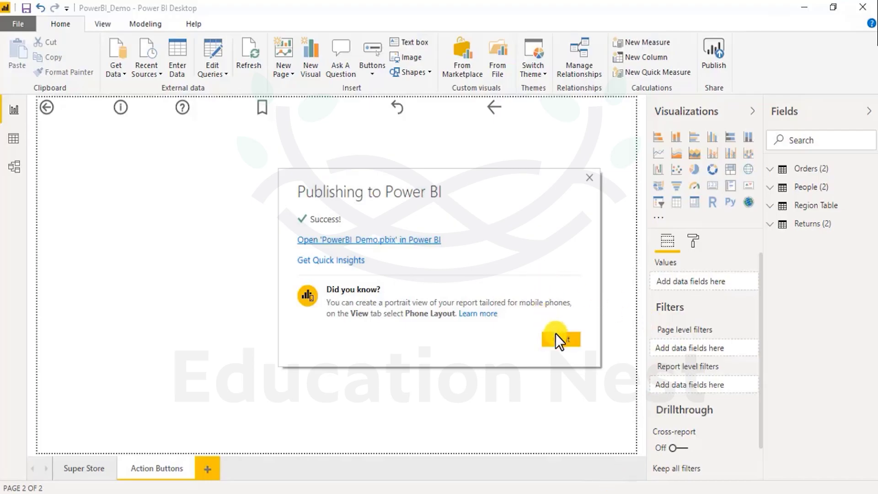
Step: Dismiss the publish success message and verify the bookmark button's action is Bookmark, Bookmark 1
{"action": "left_click", "coordinate": [561, 341]}
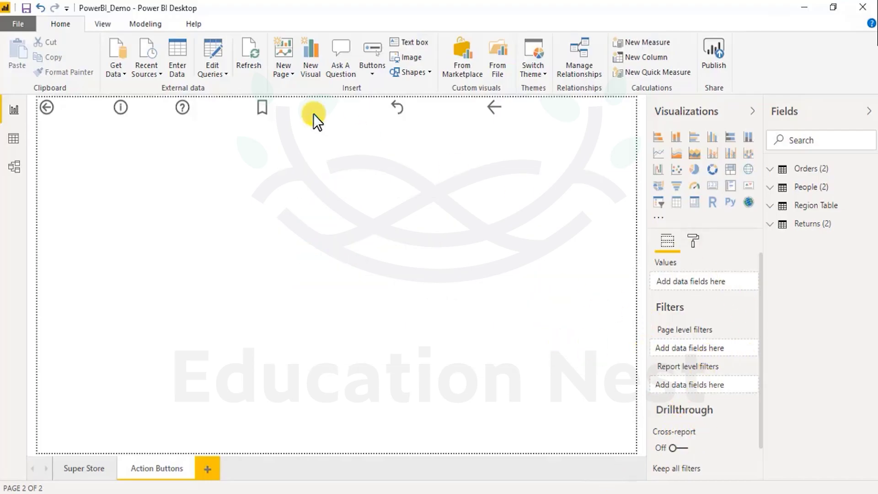
{"action": "left_click", "coordinate": [267, 108]}
{"action": "left_click", "coordinate": [693, 241]}
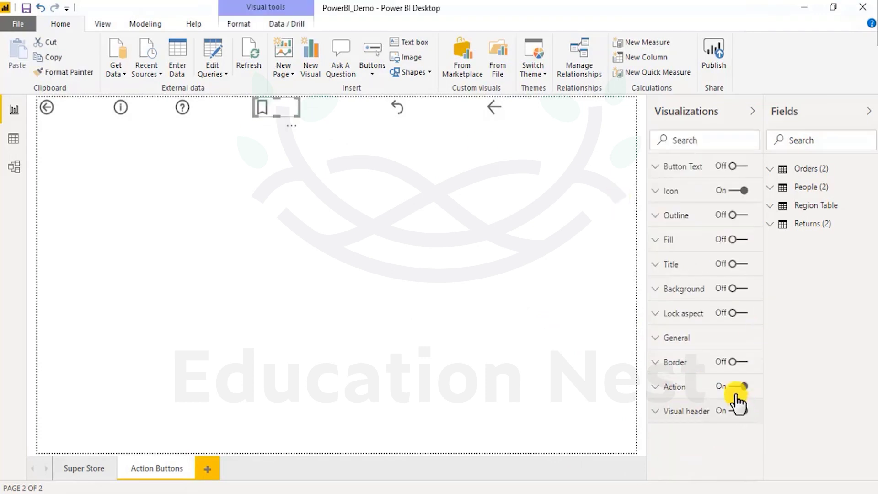
{"action": "left_click", "coordinate": [666, 390]}
{"action": "scroll", "coordinate": [694, 439], "scroll_direction": "down", "scroll_amount": 3}
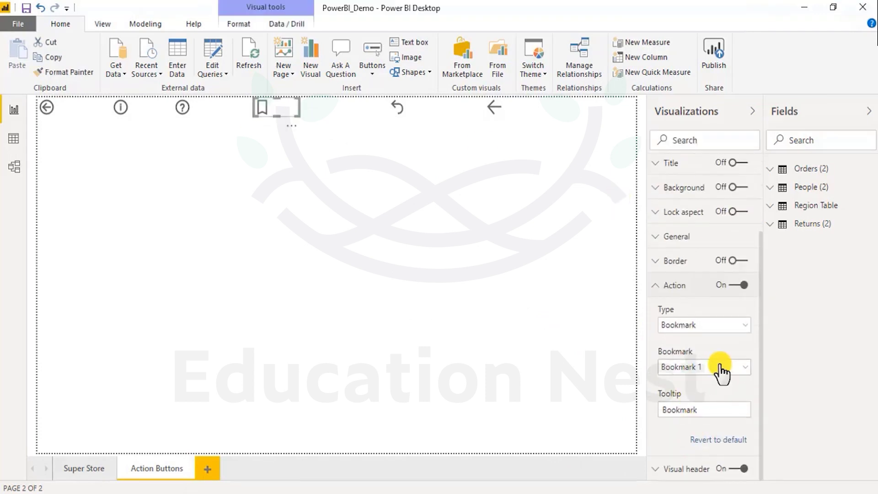
{"action": "left_click", "coordinate": [512, 284]}
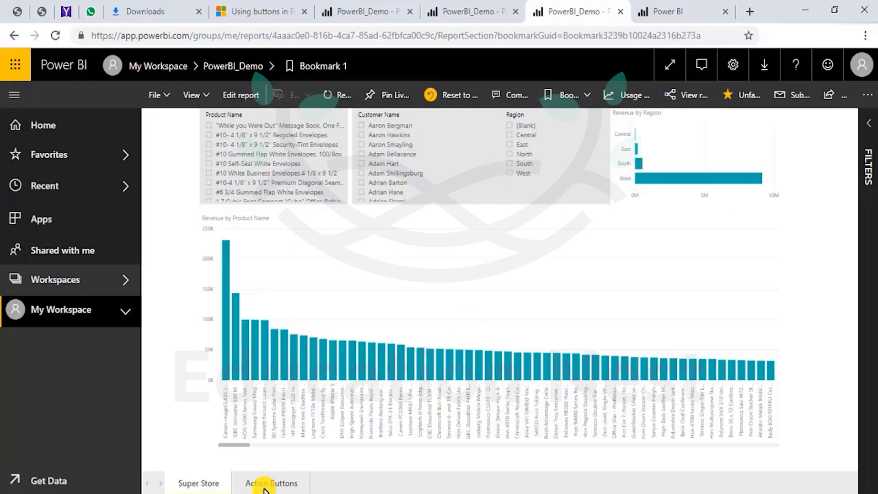
{"action": "left_click", "coordinate": [263, 481]}
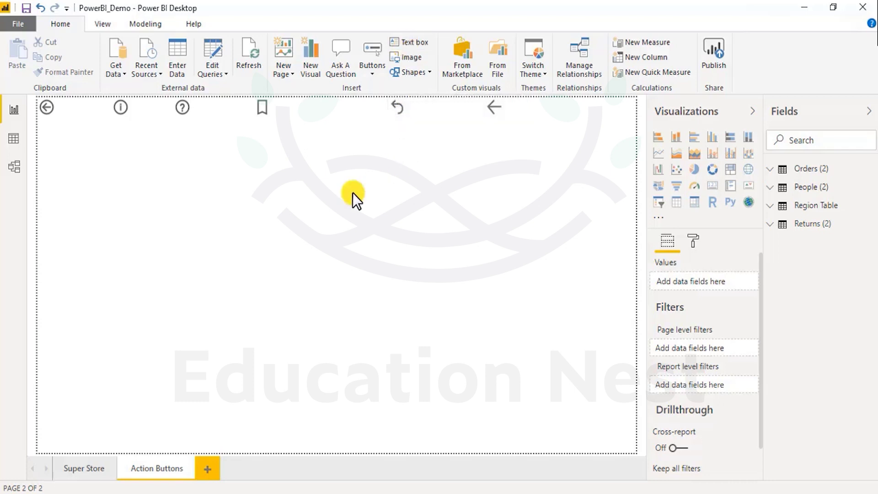
Step: Insert a text box at the lower left of the page, short and stretched wide across it
{"action": "left_click", "coordinate": [407, 42]}
{"action": "left_click_drag", "start_coordinate": [188, 187], "coordinate": [190, 338]}
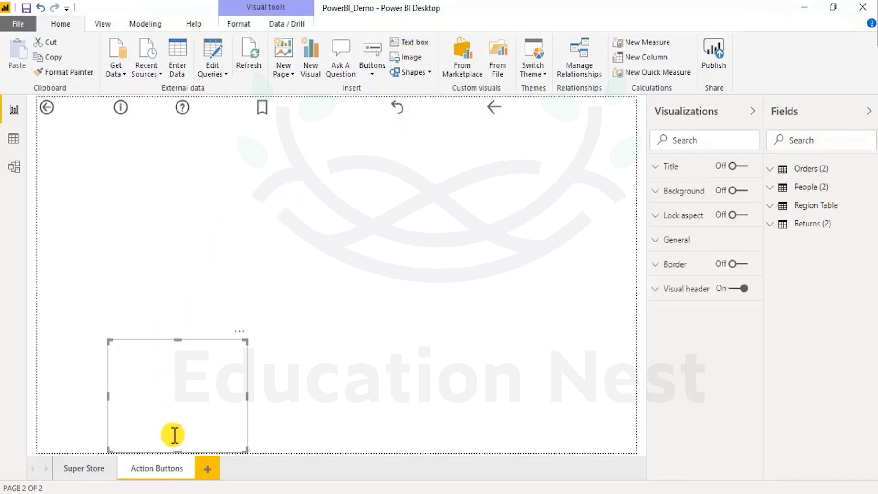
{"action": "left_click_drag", "start_coordinate": [178, 452], "coordinate": [174, 387]}
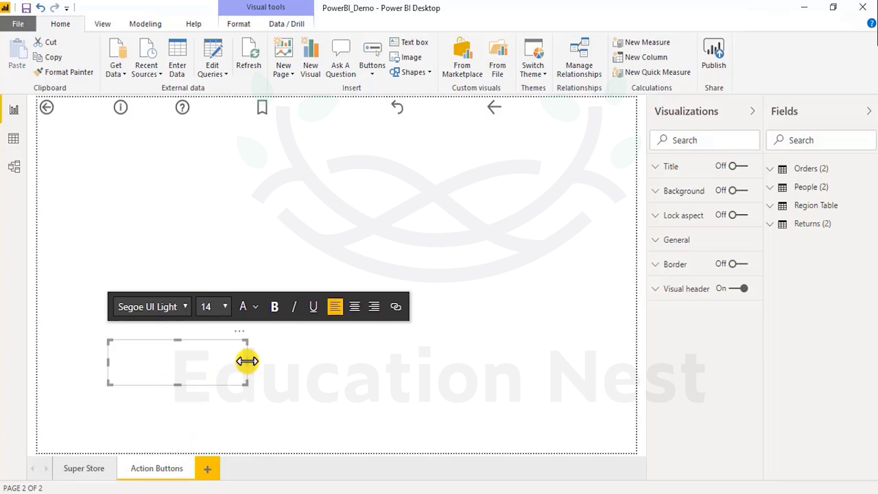
{"action": "left_click_drag", "start_coordinate": [246, 360], "coordinate": [548, 363]}
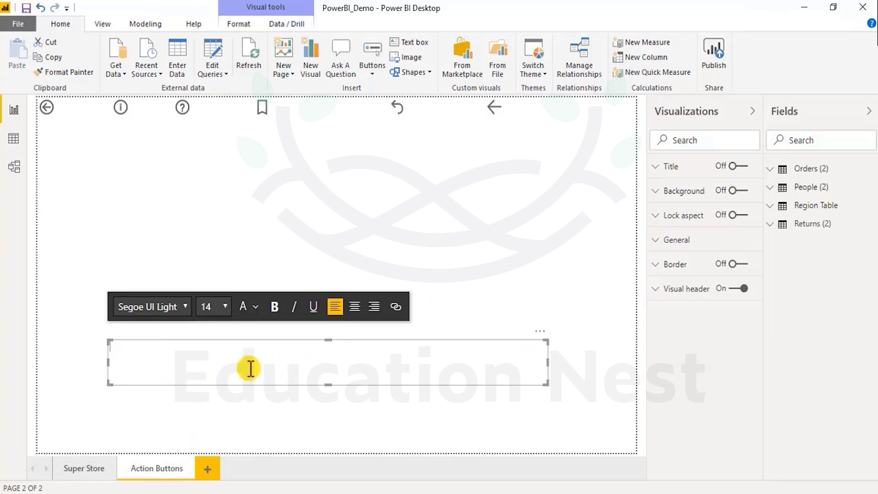
Step: Type the title 'Super Store Sales Report' with bold on at size 18
{"action": "left_click", "coordinate": [275, 307]}
{"action": "left_click", "coordinate": [218, 312]}
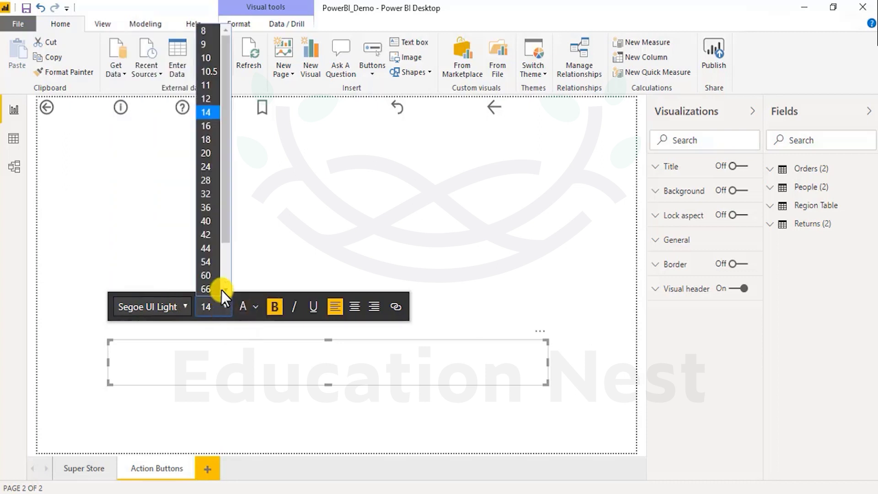
{"action": "left_click", "coordinate": [214, 133]}
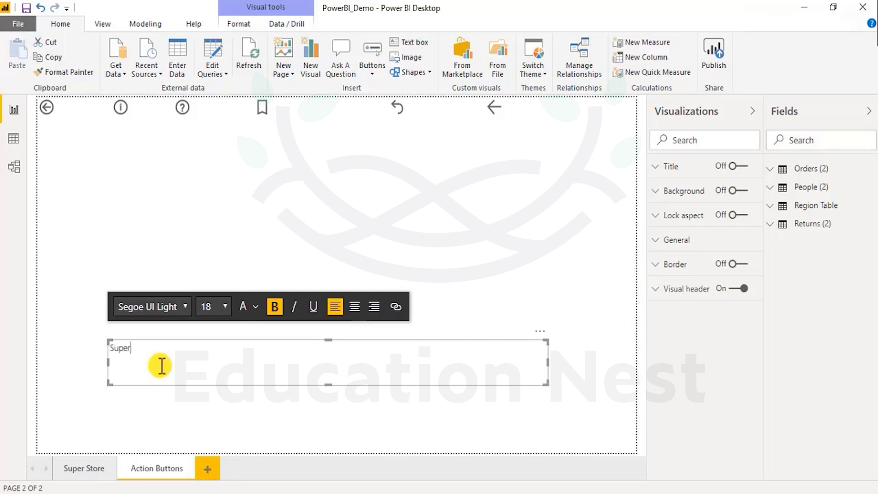
{"action": "key", "text": "BackSpace"}
{"action": "key", "text": "BackSpace"}
{"action": "key", "text": "BackSpace"}
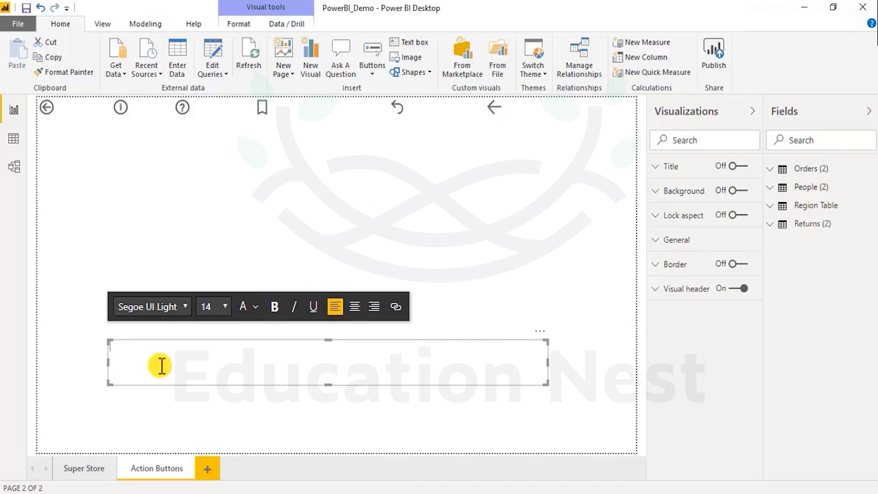
{"action": "type", "text": "Super Store Sales Report"}
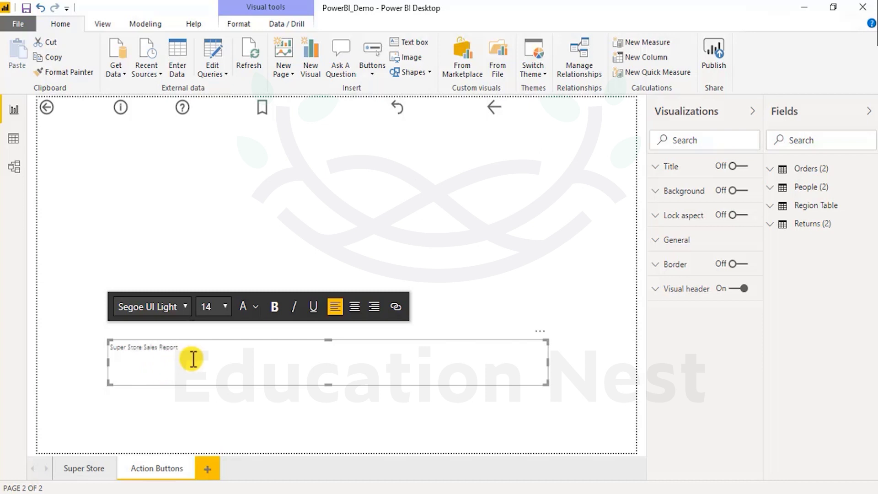
Step: Format the whole title line as bold Arial Black at size 20
{"action": "double_click", "coordinate": [190, 359]}
{"action": "left_click", "coordinate": [103, 344]}
{"action": "left_click", "coordinate": [152, 351]}
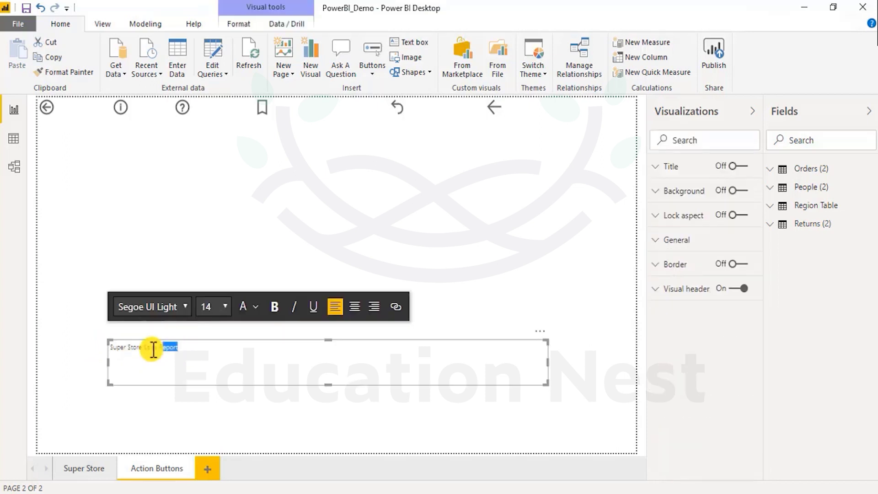
{"action": "left_click", "coordinate": [105, 345], "text": "shift"}
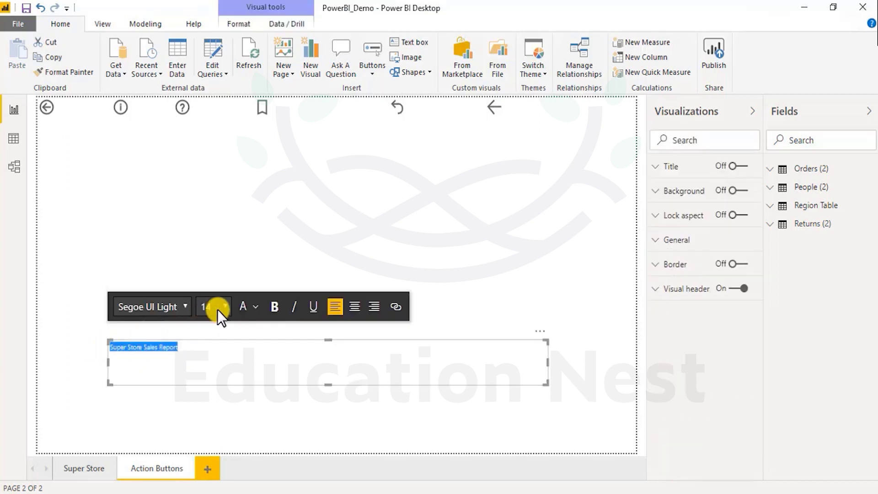
{"action": "left_click", "coordinate": [274, 310]}
{"action": "left_click", "coordinate": [226, 313]}
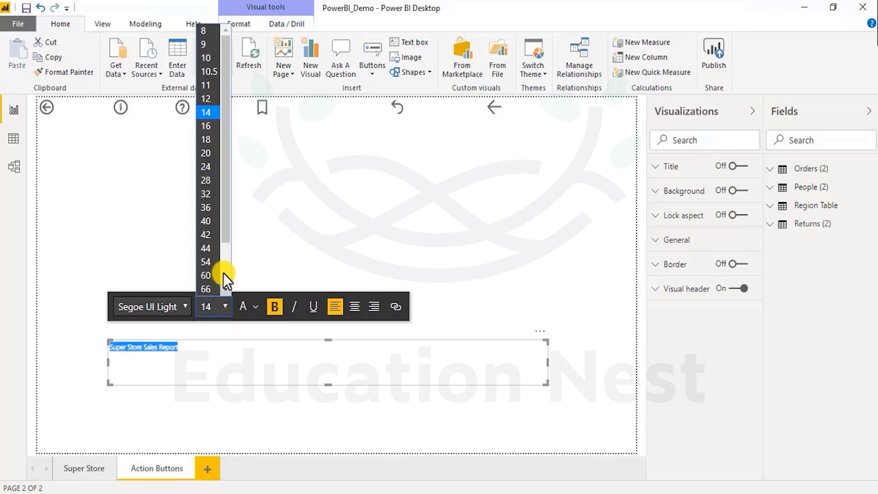
{"action": "left_click", "coordinate": [209, 152]}
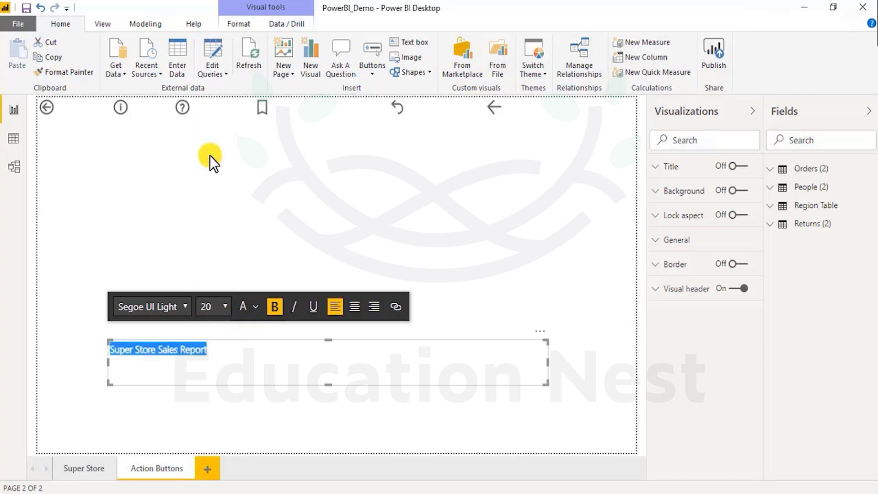
{"action": "left_click", "coordinate": [183, 306]}
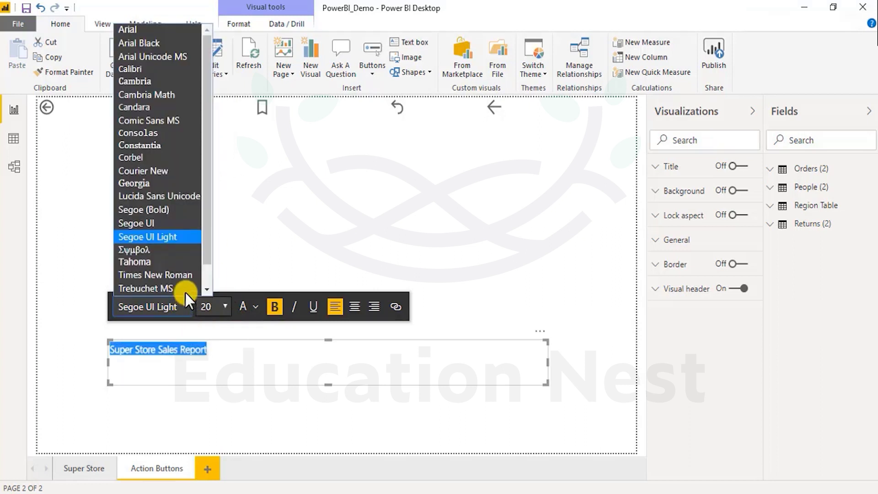
{"action": "left_click", "coordinate": [158, 42]}
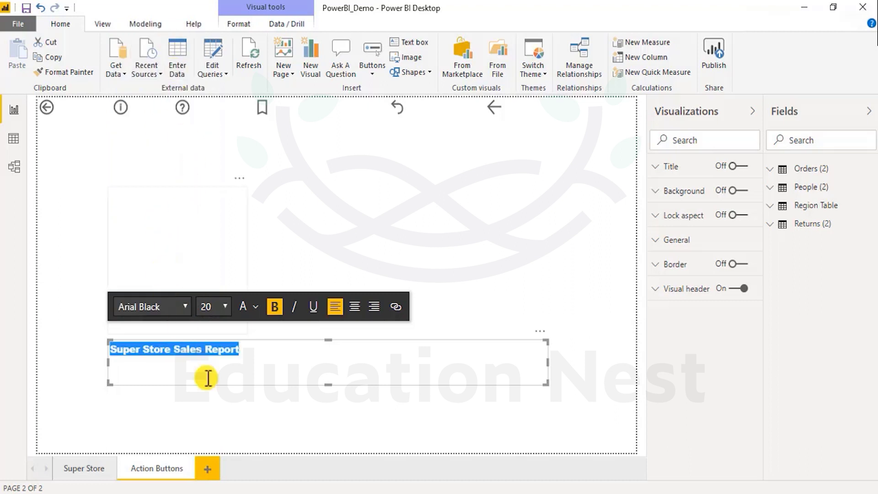
Step: Shrink the title box's width and height to fit the text
{"action": "left_click", "coordinate": [255, 365]}
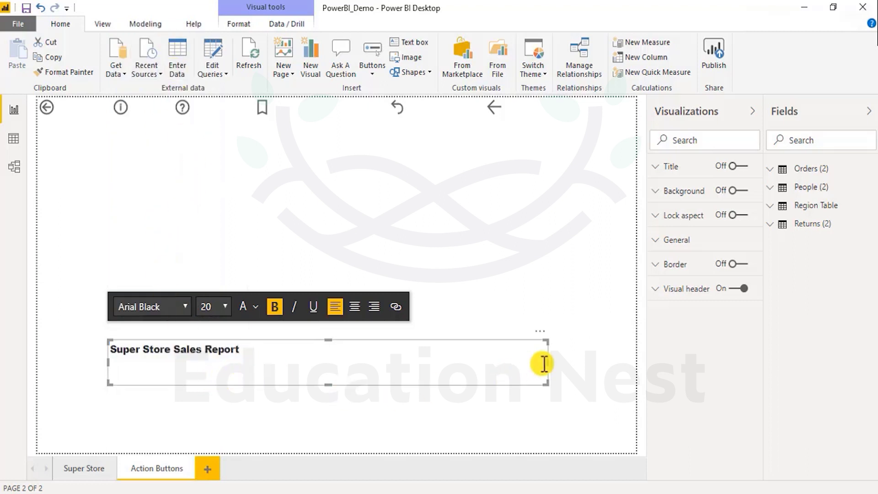
{"action": "left_click_drag", "start_coordinate": [547, 361], "coordinate": [243, 355]}
{"action": "left_click_drag", "start_coordinate": [177, 383], "coordinate": [188, 365]}
{"action": "left_click", "coordinate": [202, 350]}
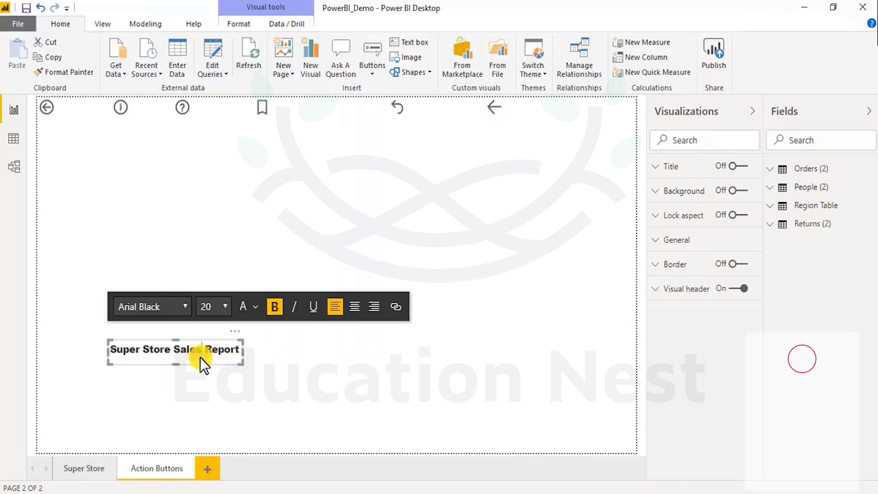
Step: Select and deselect the title box, then undo and redo its bold Arial Black formatting
{"action": "key", "text": "Escape"}
{"action": "left_click", "coordinate": [231, 354]}
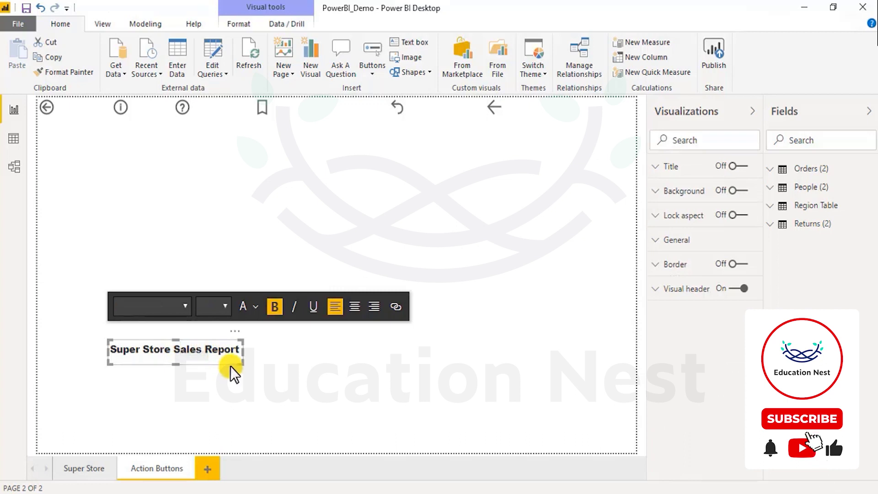
{"action": "left_click", "coordinate": [232, 369]}
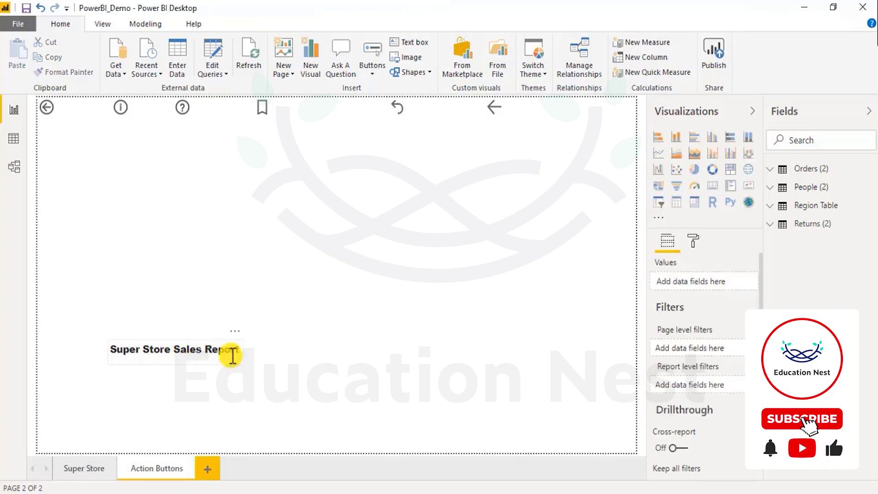
{"action": "left_click", "coordinate": [147, 341]}
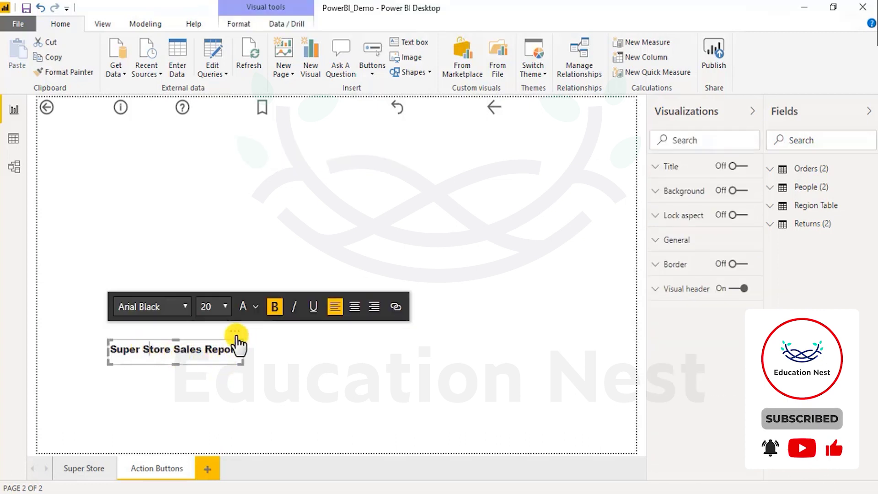
{"action": "left_click", "coordinate": [235, 337]}
{"action": "left_click", "coordinate": [152, 356]}
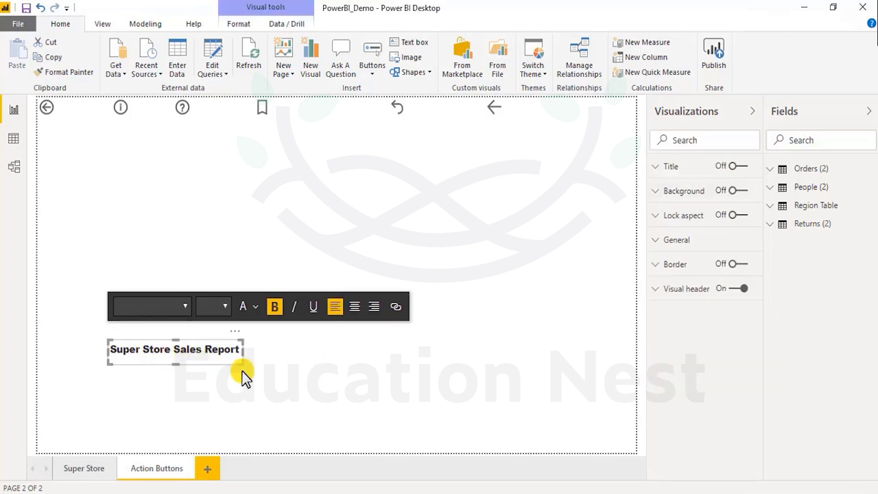
{"action": "left_click", "coordinate": [133, 359]}
{"action": "key", "text": "ctrl+z"}
{"action": "key", "text": "ctrl+y"}
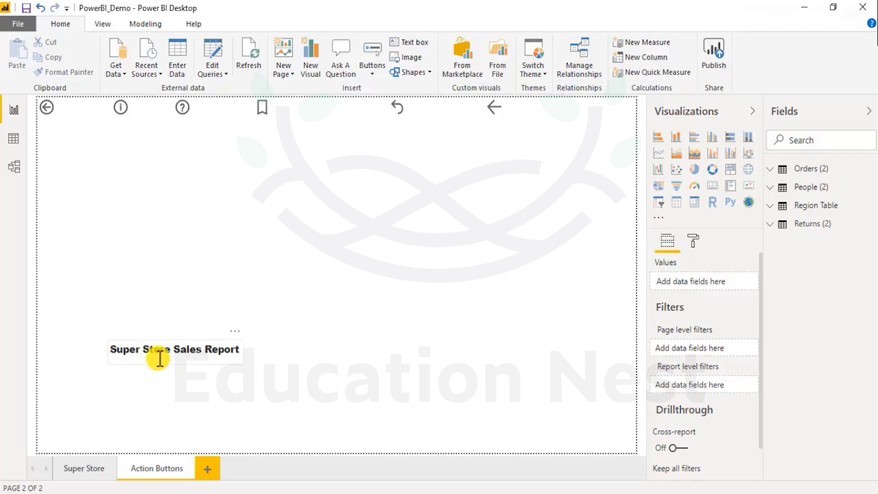
Step: Visit the Super Store page, then return and select the title box on Action Buttons
{"action": "left_click", "coordinate": [157, 359]}
{"action": "left_click", "coordinate": [296, 384]}
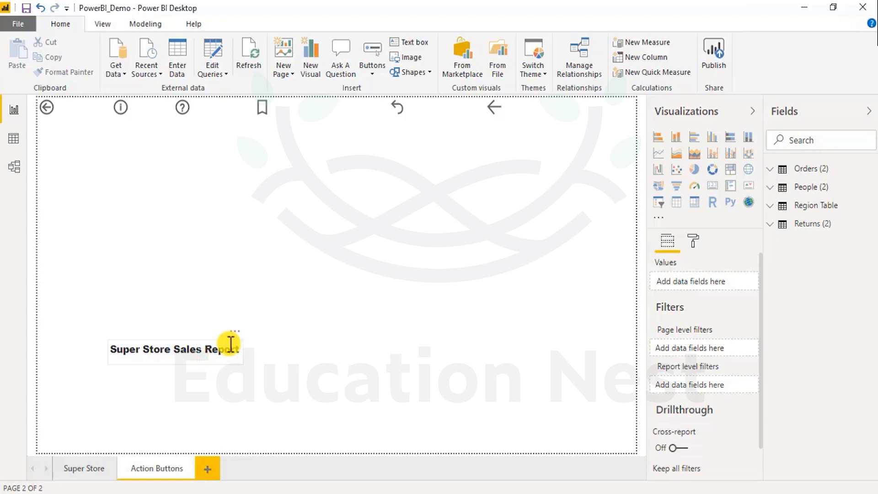
{"action": "left_click", "coordinate": [86, 465]}
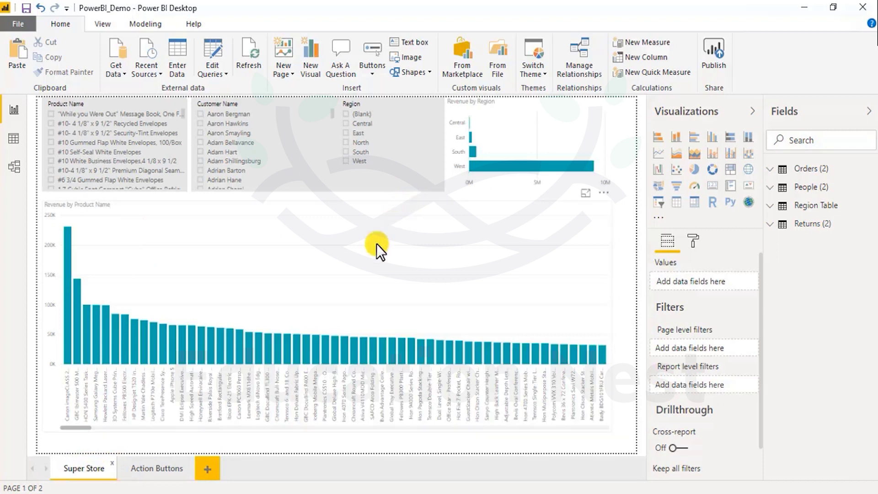
{"action": "left_click", "coordinate": [160, 471]}
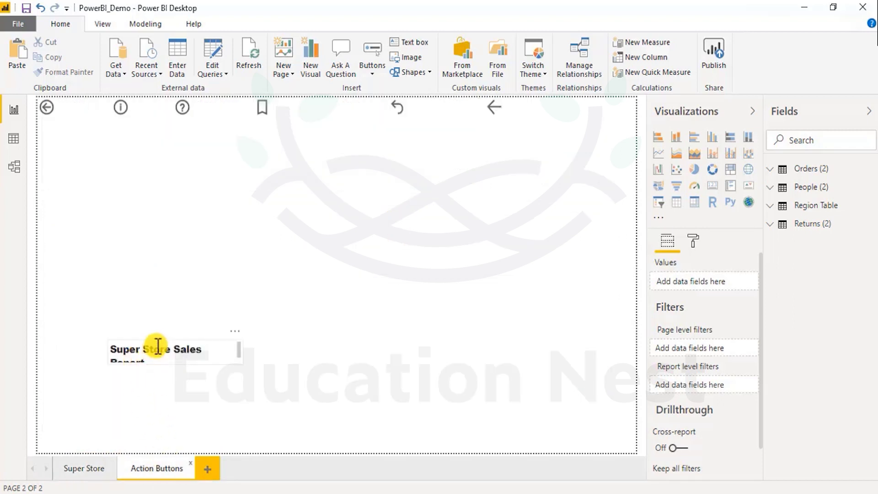
{"action": "left_click", "coordinate": [162, 339]}
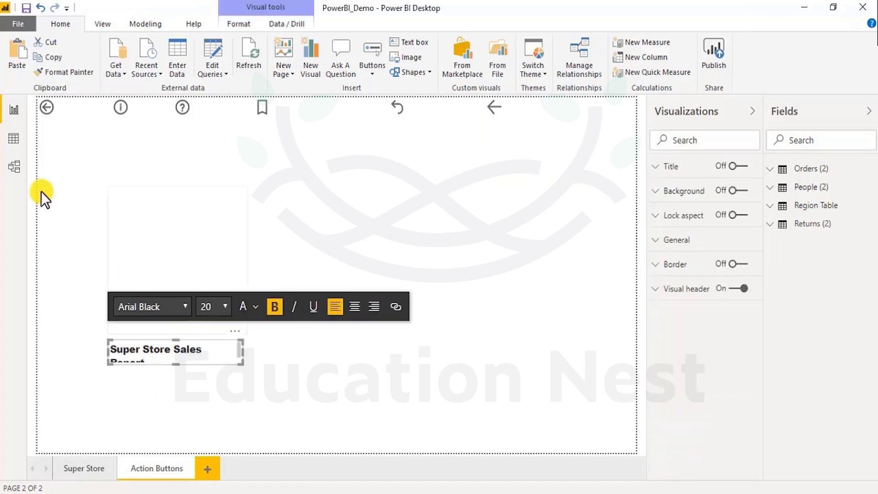
Step: Cut the title and paste it onto the Super Store page with the Revenue by Product Name chart selected
{"action": "left_click", "coordinate": [58, 45]}
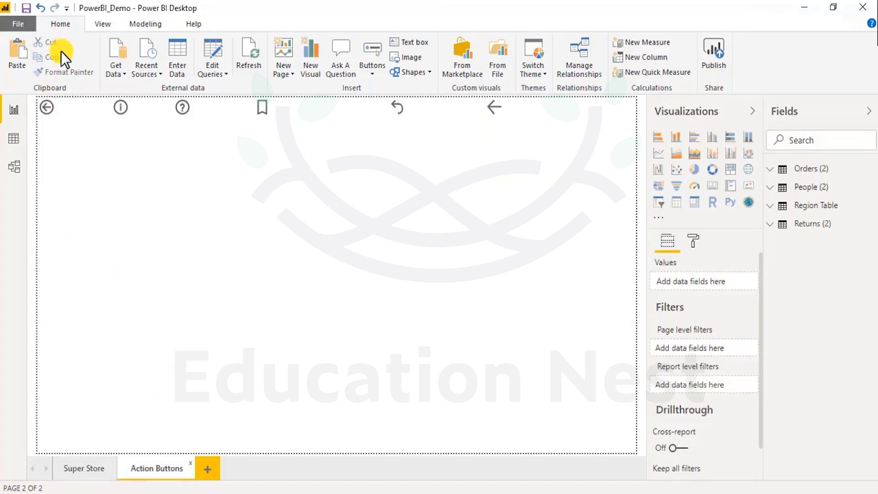
{"action": "left_click", "coordinate": [90, 466]}
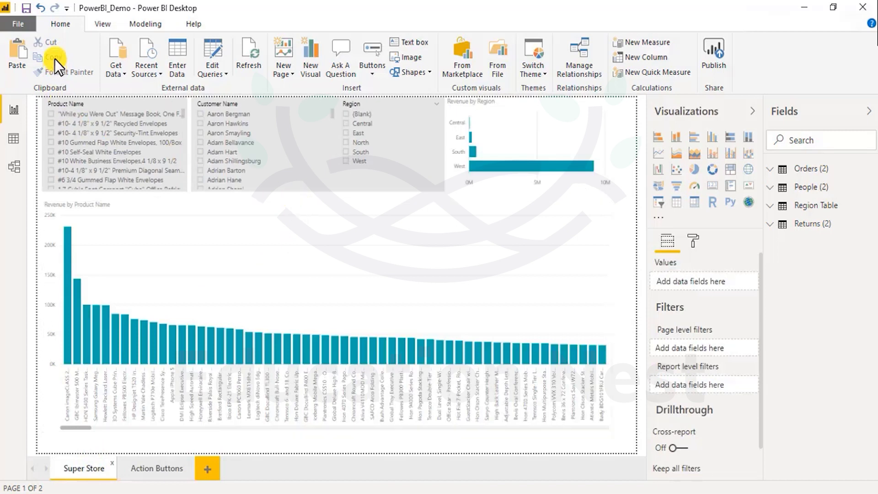
{"action": "left_click", "coordinate": [447, 203]}
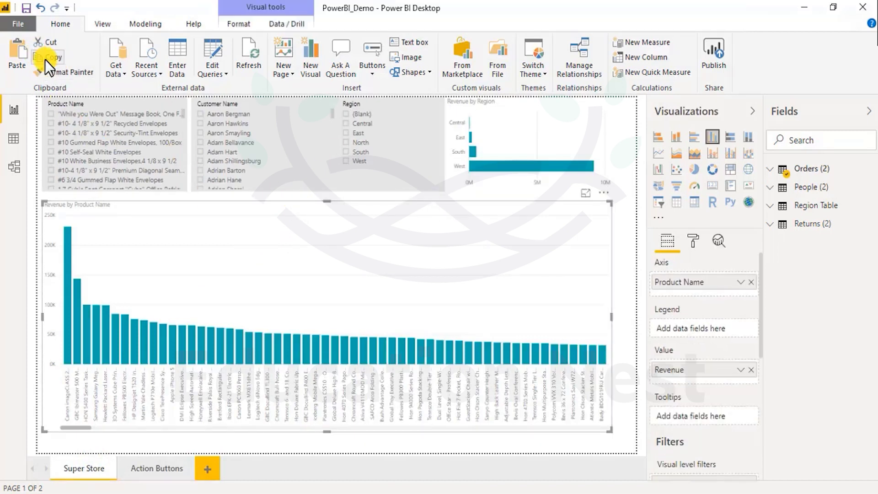
{"action": "left_click", "coordinate": [20, 60]}
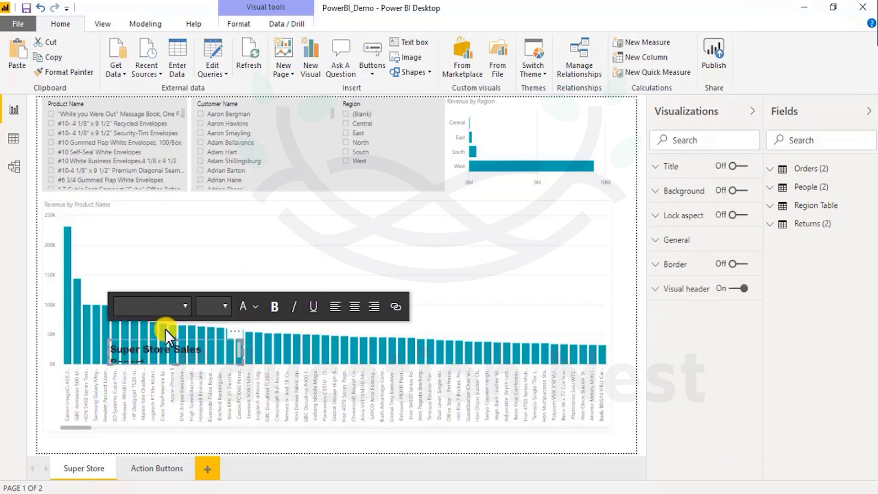
Step: Position the pasted title across the top centre of the revenue bar chart
{"action": "left_click", "coordinate": [168, 344]}
{"action": "left_click_drag", "start_coordinate": [109, 340], "coordinate": [84, 297]}
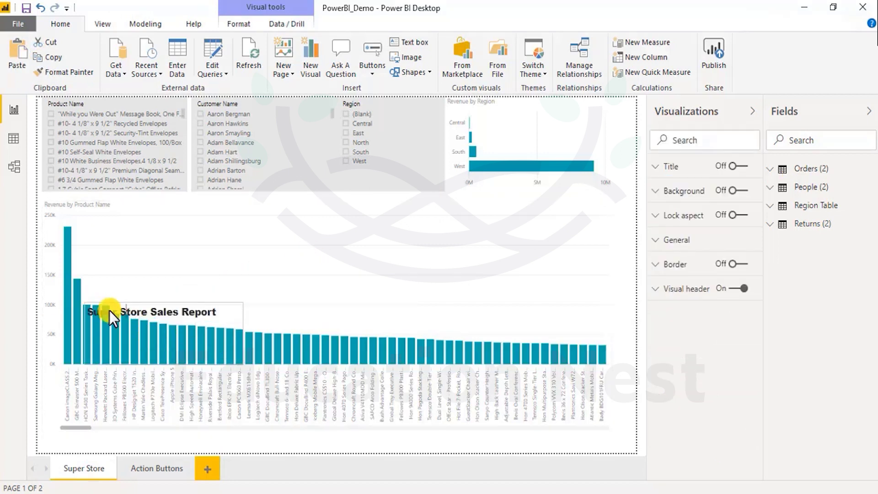
{"action": "left_click", "coordinate": [221, 308]}
{"action": "left_click_drag", "start_coordinate": [229, 296], "coordinate": [241, 296]}
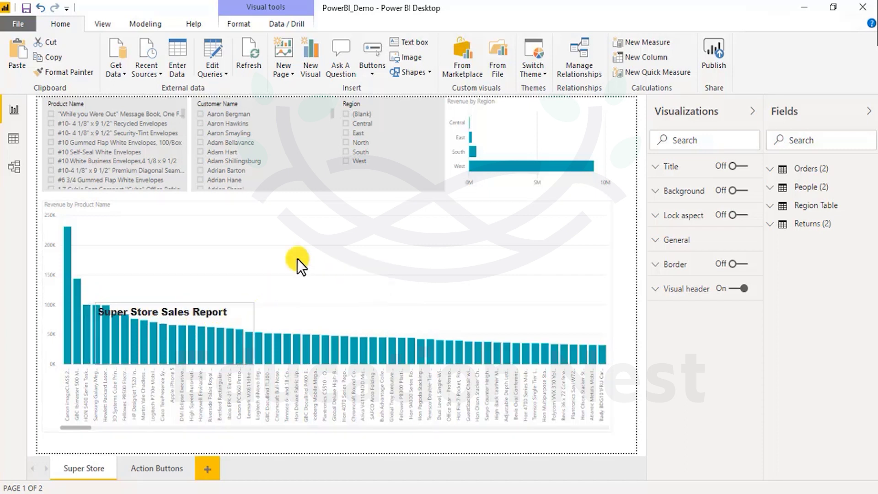
{"action": "left_click_drag", "start_coordinate": [305, 248], "coordinate": [314, 201]}
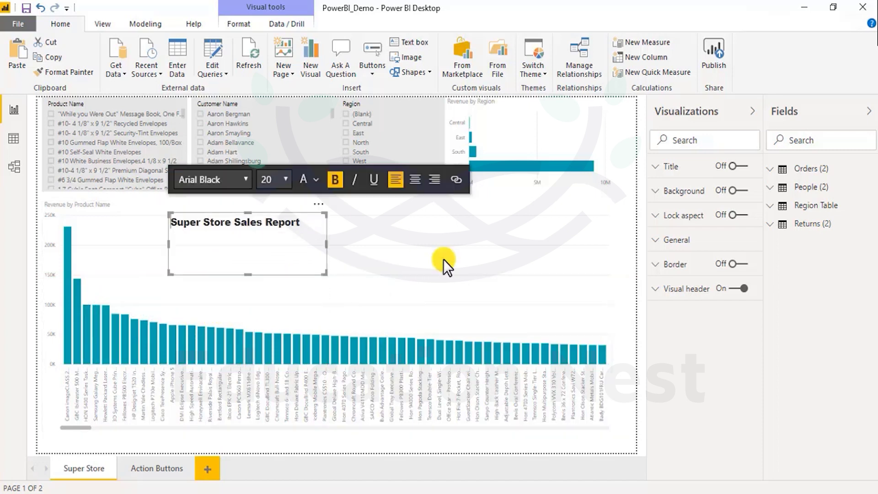
{"action": "left_click", "coordinate": [485, 258]}
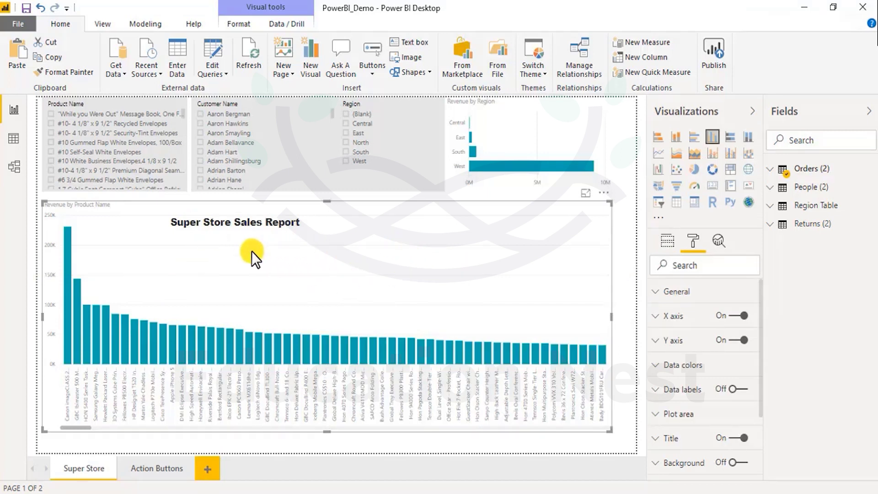
Step: Preview the Electric, High contrast and Sunset themes, then apply Classroom, turning the bars teal
{"action": "left_click", "coordinate": [111, 23]}
{"action": "left_click", "coordinate": [67, 20]}
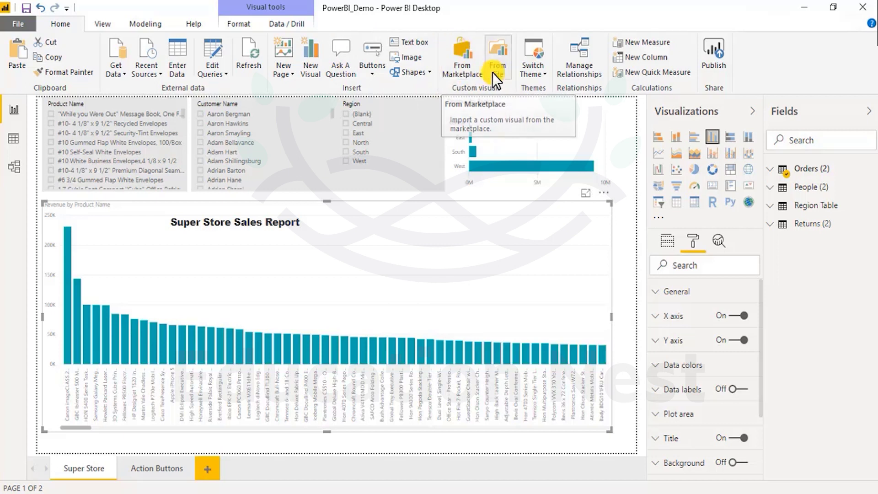
{"action": "left_click", "coordinate": [537, 73]}
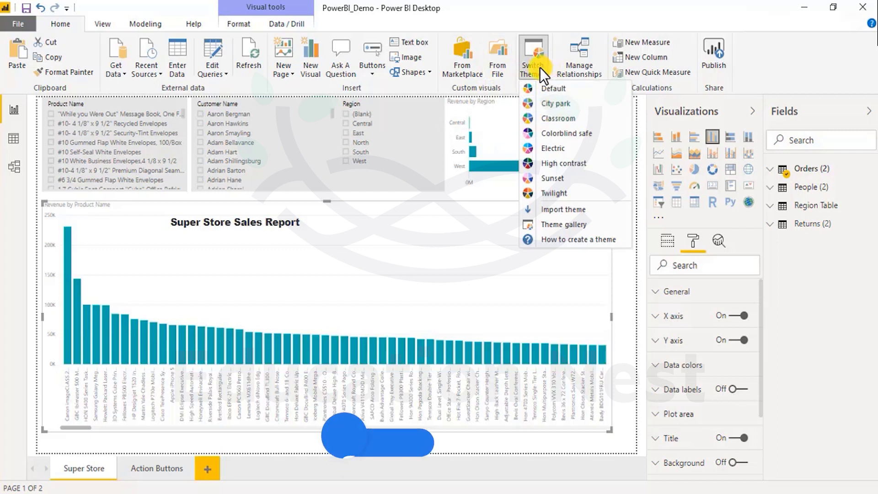
{"action": "left_click", "coordinate": [549, 149]}
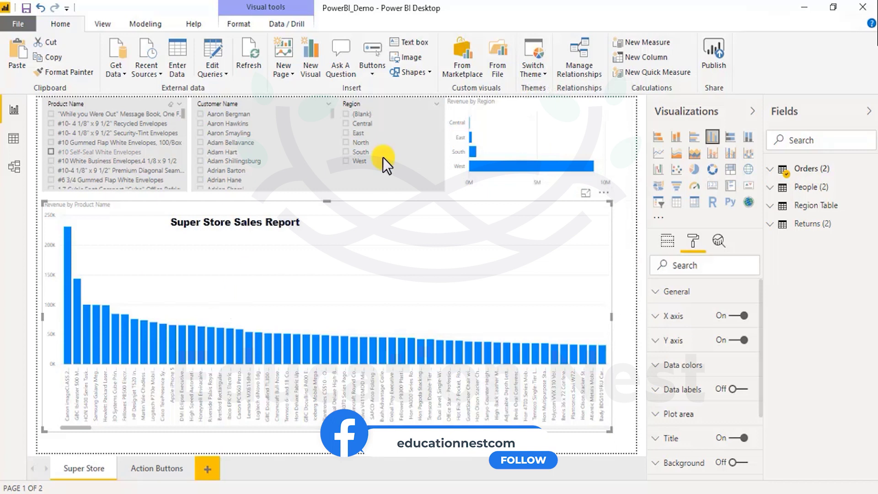
{"action": "left_click", "coordinate": [534, 70]}
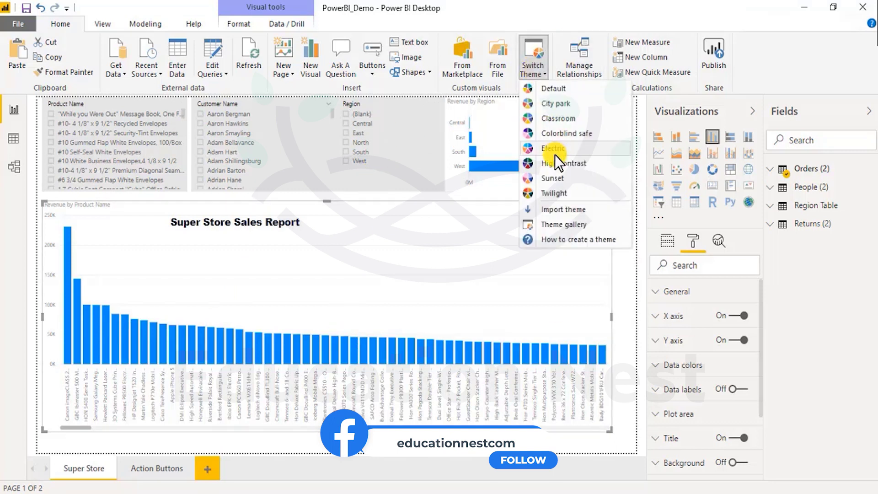
{"action": "left_click", "coordinate": [566, 167]}
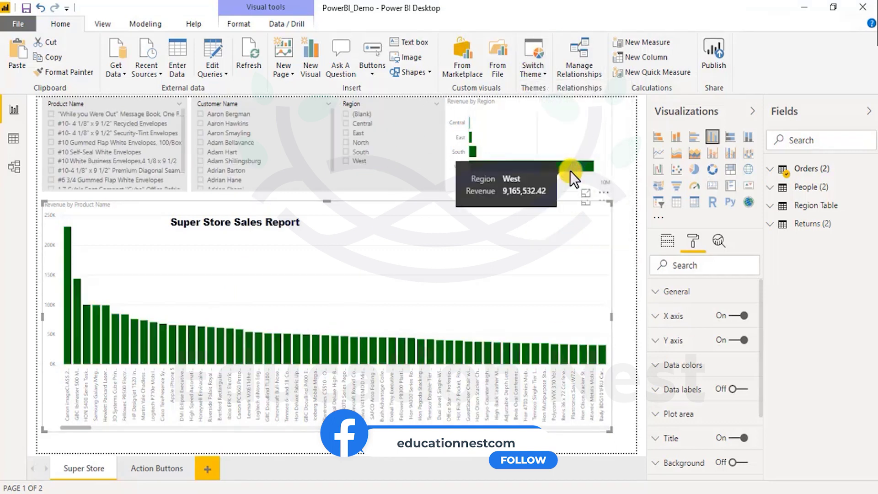
{"action": "left_click", "coordinate": [529, 73]}
{"action": "left_click", "coordinate": [547, 191]}
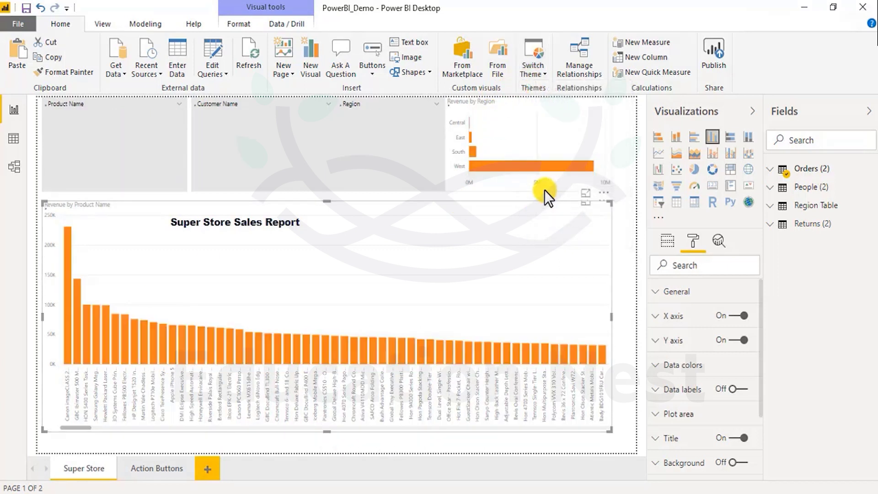
{"action": "left_click", "coordinate": [536, 68]}
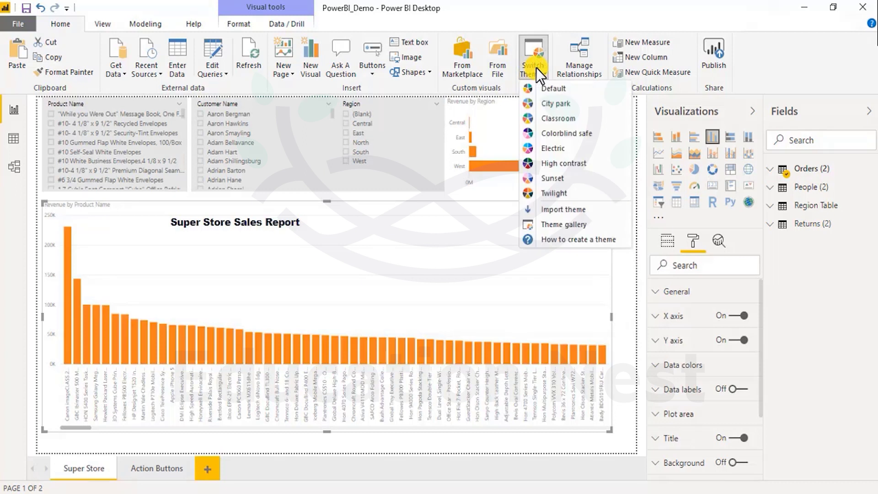
{"action": "left_click", "coordinate": [556, 113]}
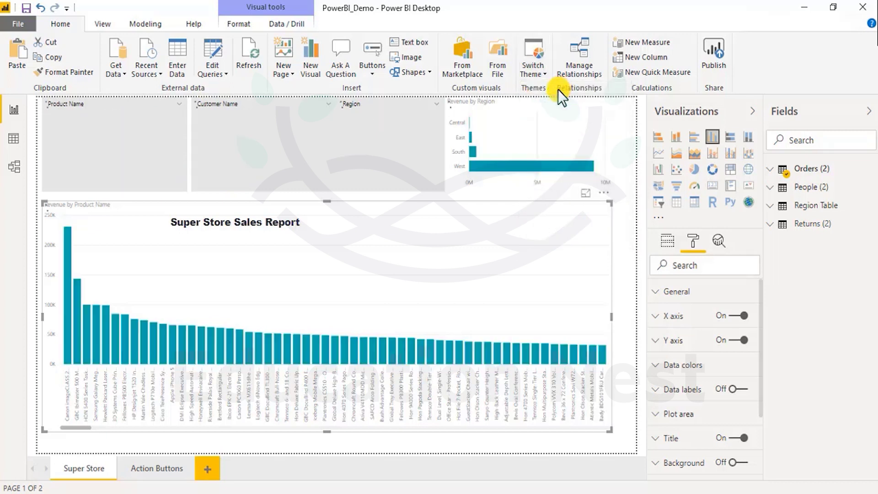
Step: Review the three relationships in Manage Relationships, then switch to Model view
{"action": "left_click", "coordinate": [578, 67]}
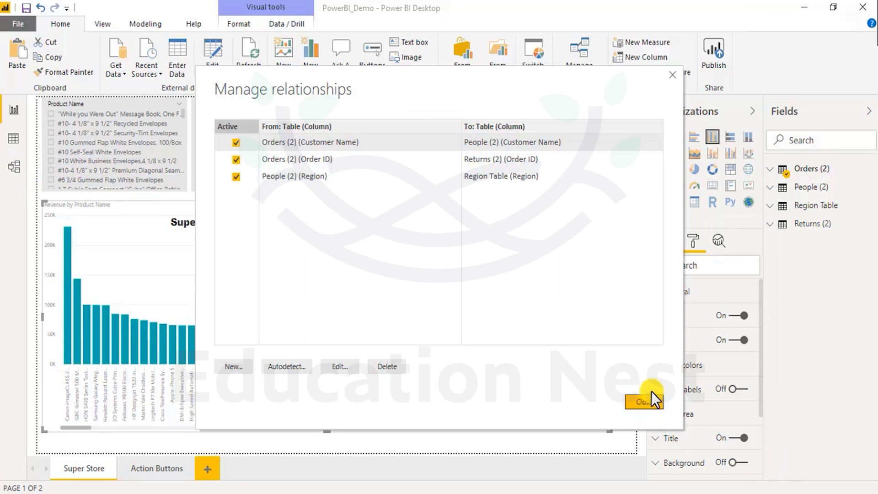
{"action": "left_click", "coordinate": [644, 401]}
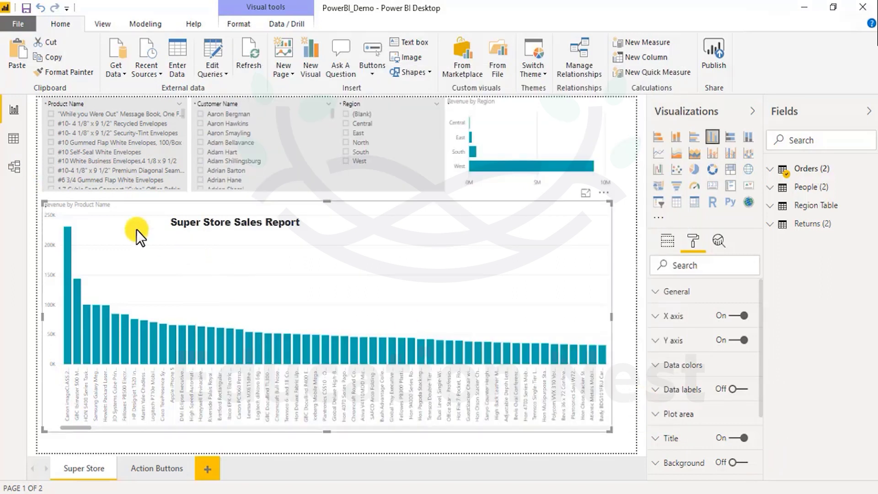
{"action": "left_click", "coordinate": [15, 169]}
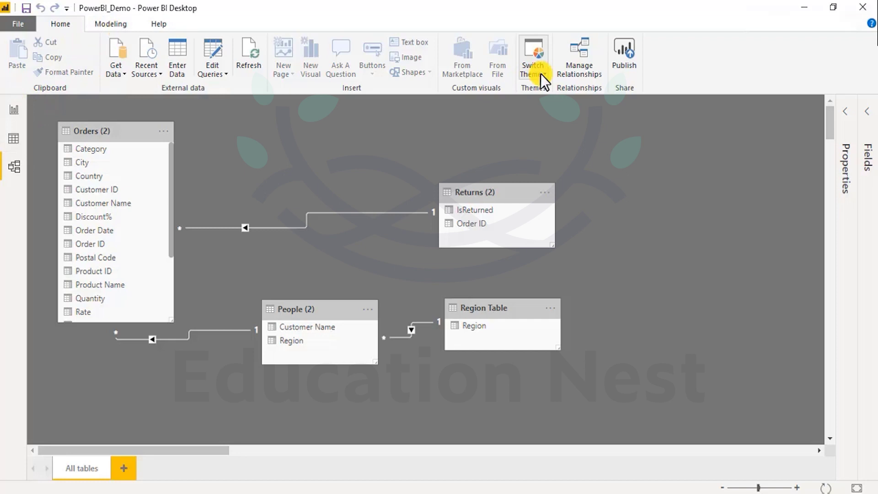
Step: Open Manage Relationships, move it lower right, and select the Orders (2) to Returns (2) row
{"action": "left_click", "coordinate": [597, 77]}
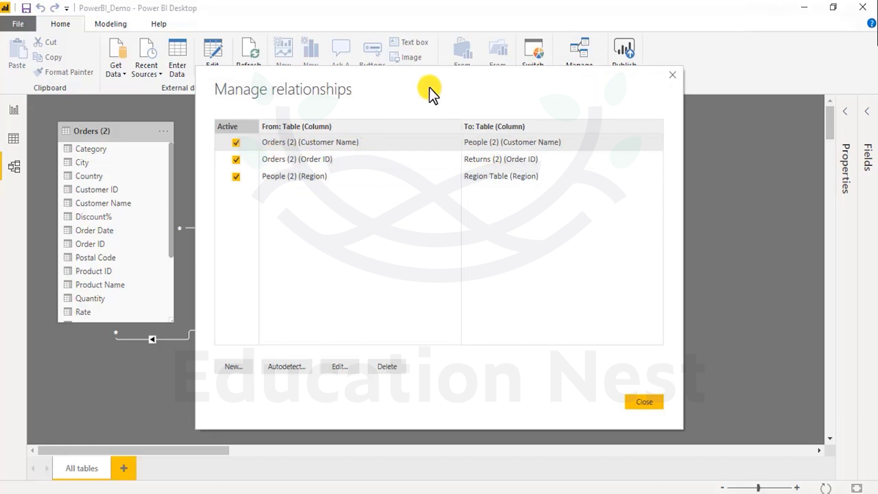
{"action": "left_click_drag", "start_coordinate": [429, 87], "coordinate": [492, 276]}
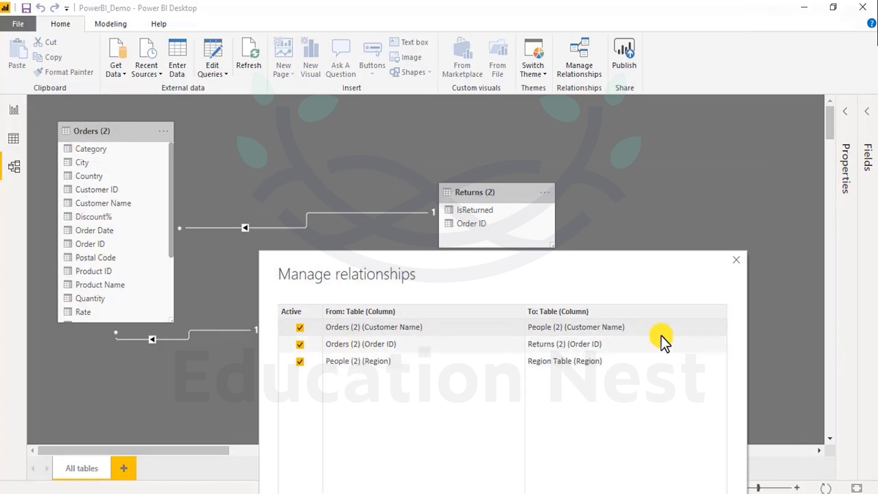
{"action": "left_click", "coordinate": [536, 350]}
Step: Edit the Orders (2)–Returns (2) relationship, keeping cross-filter direction Single and toggling the active checkbox
{"action": "double_click", "coordinate": [534, 350]}
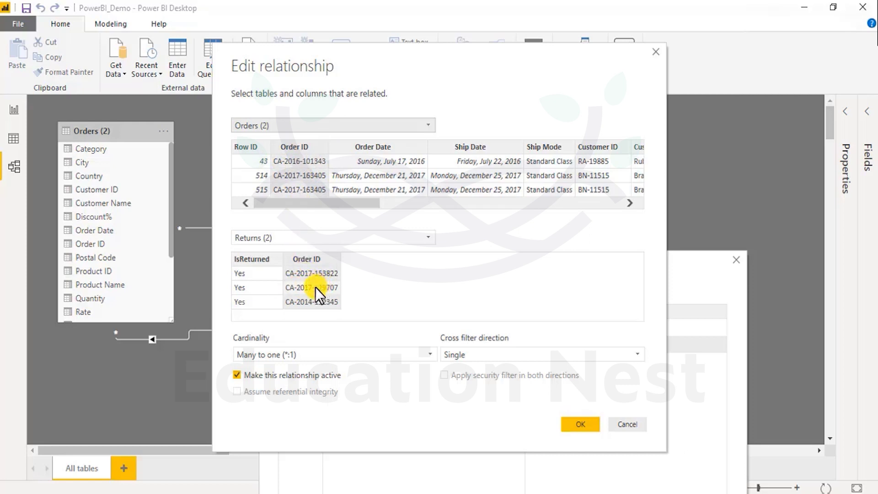
{"action": "left_click", "coordinate": [490, 358]}
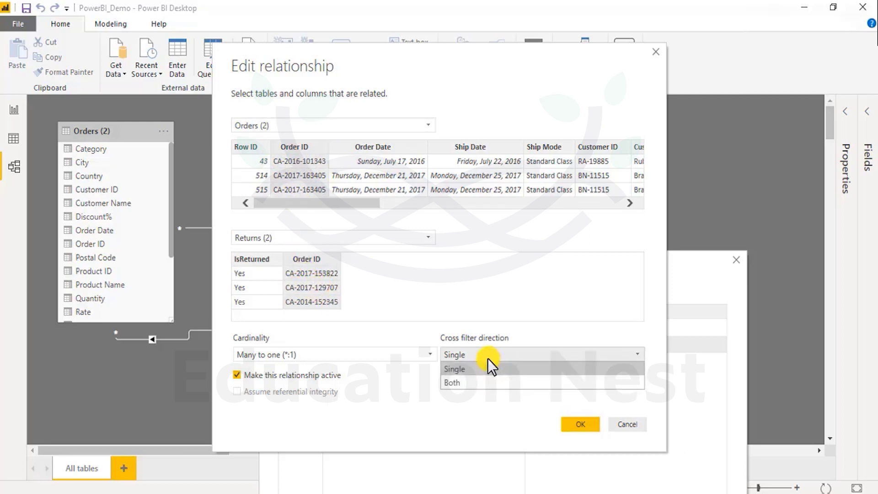
{"action": "left_click", "coordinate": [438, 339]}
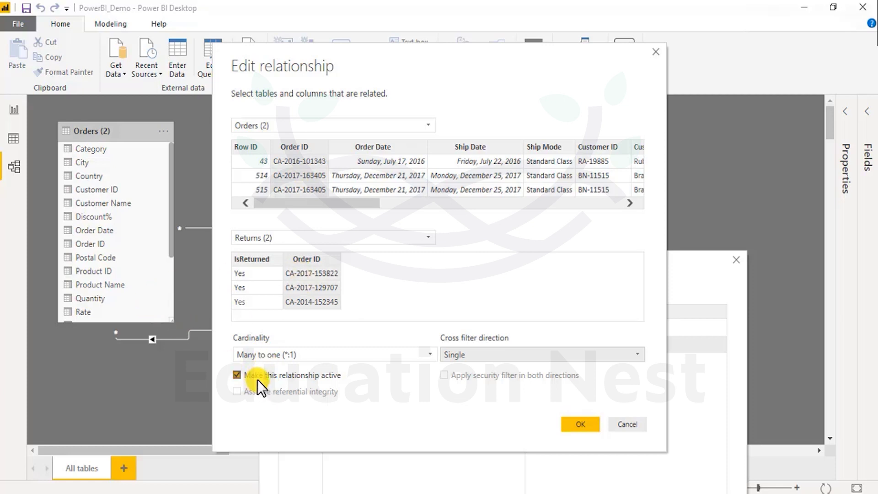
{"action": "left_click", "coordinate": [244, 376]}
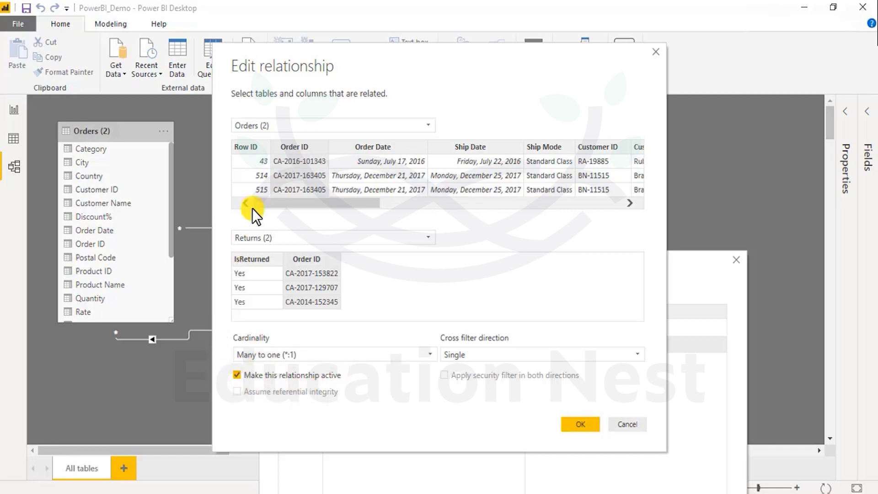
Step: Confirm the relationship edits with OK and close the Manage relationships window
{"action": "left_click", "coordinate": [580, 422]}
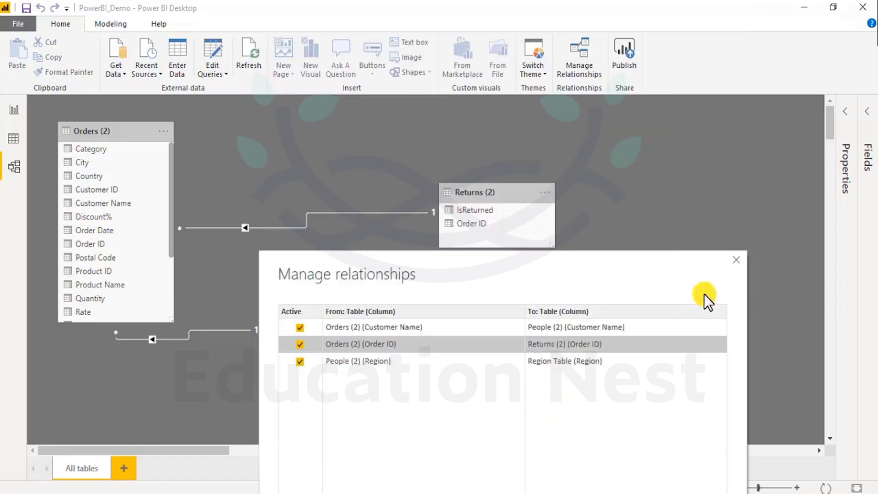
{"action": "left_click_drag", "start_coordinate": [636, 265], "coordinate": [590, 156]}
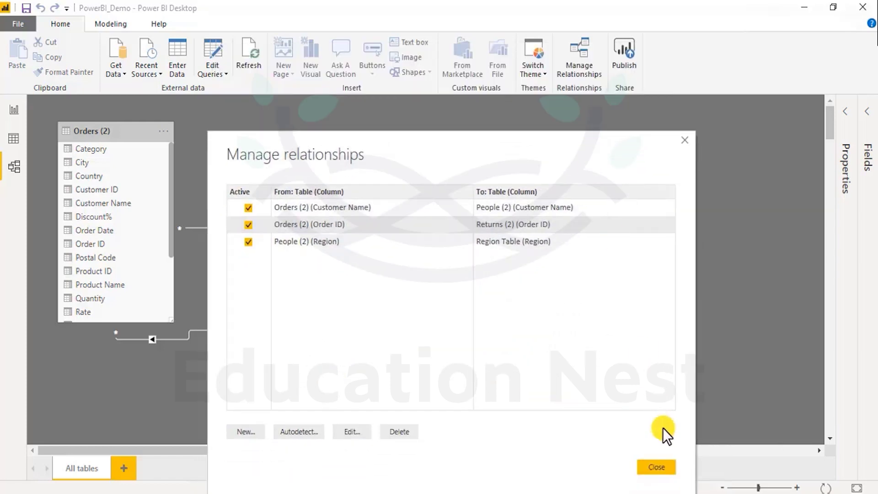
{"action": "left_click", "coordinate": [669, 463]}
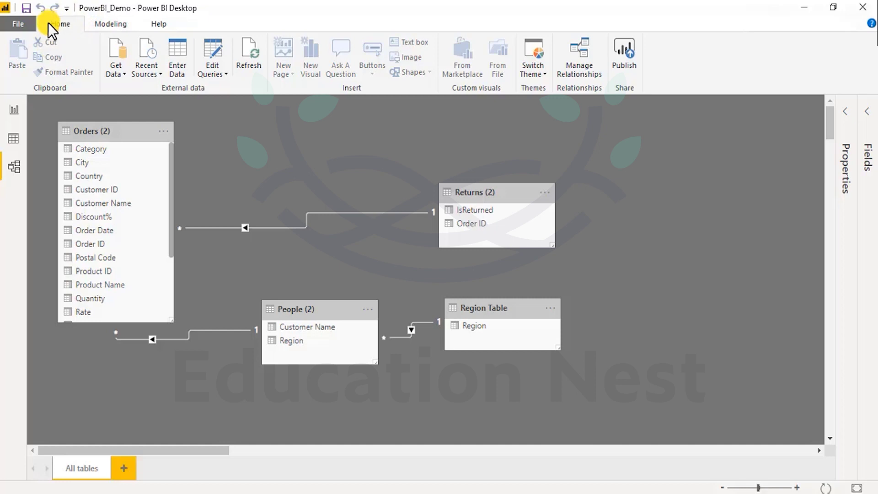
Step: Save and publish the report, selecting the workspace and replacing the PowerBI_Demo dataset
{"action": "left_click", "coordinate": [622, 56]}
{"action": "left_click", "coordinate": [494, 274]}
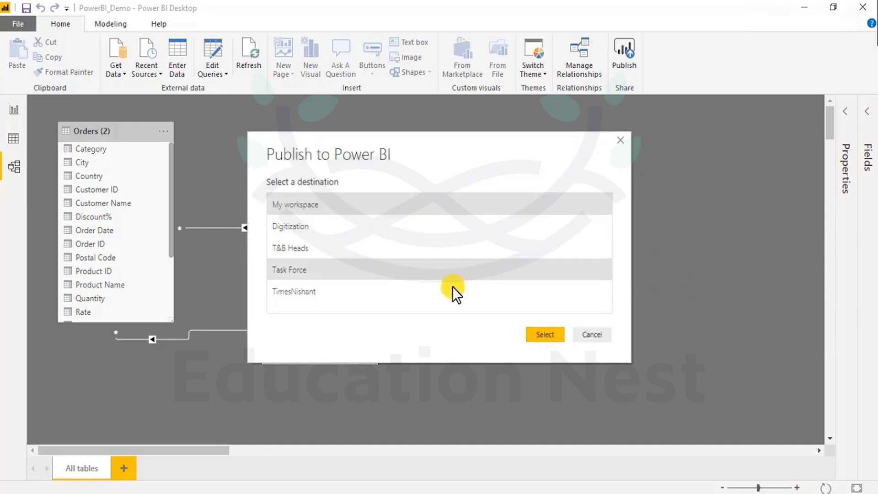
{"action": "left_click", "coordinate": [537, 334]}
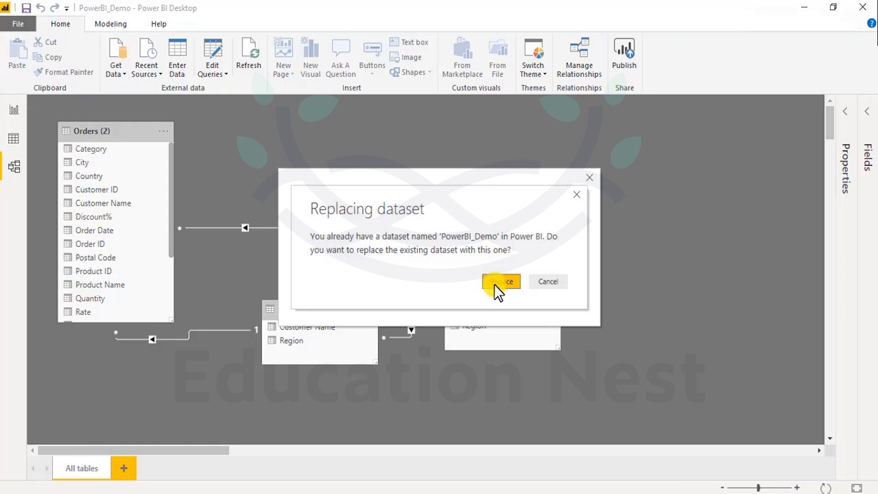
{"action": "left_click", "coordinate": [499, 281]}
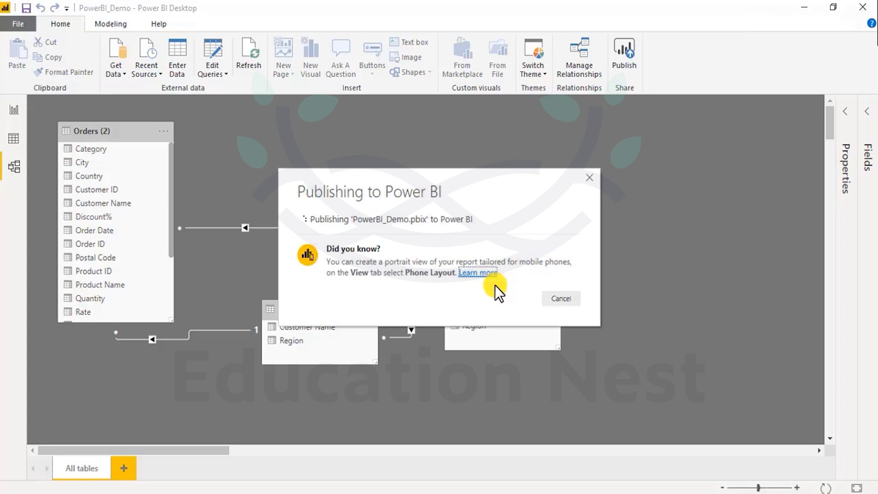